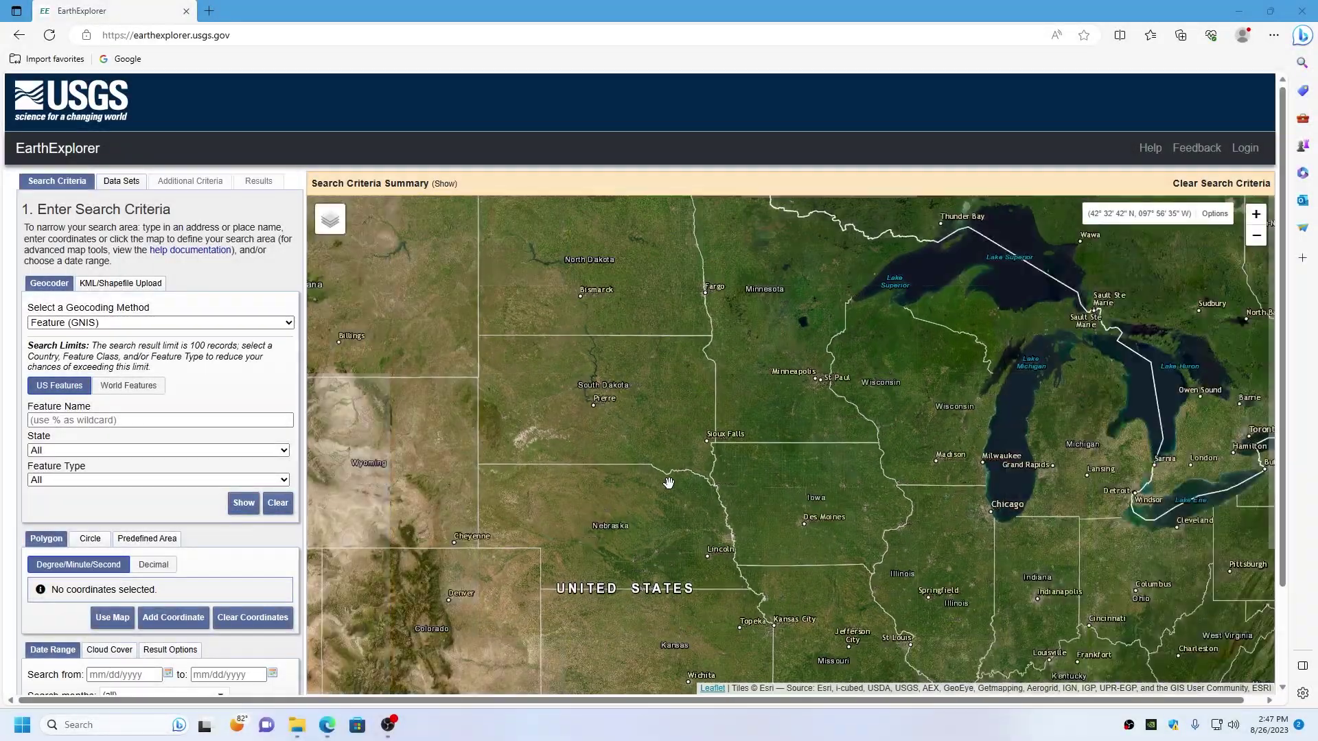
pyautogui.scroll(-3, 669, 483)
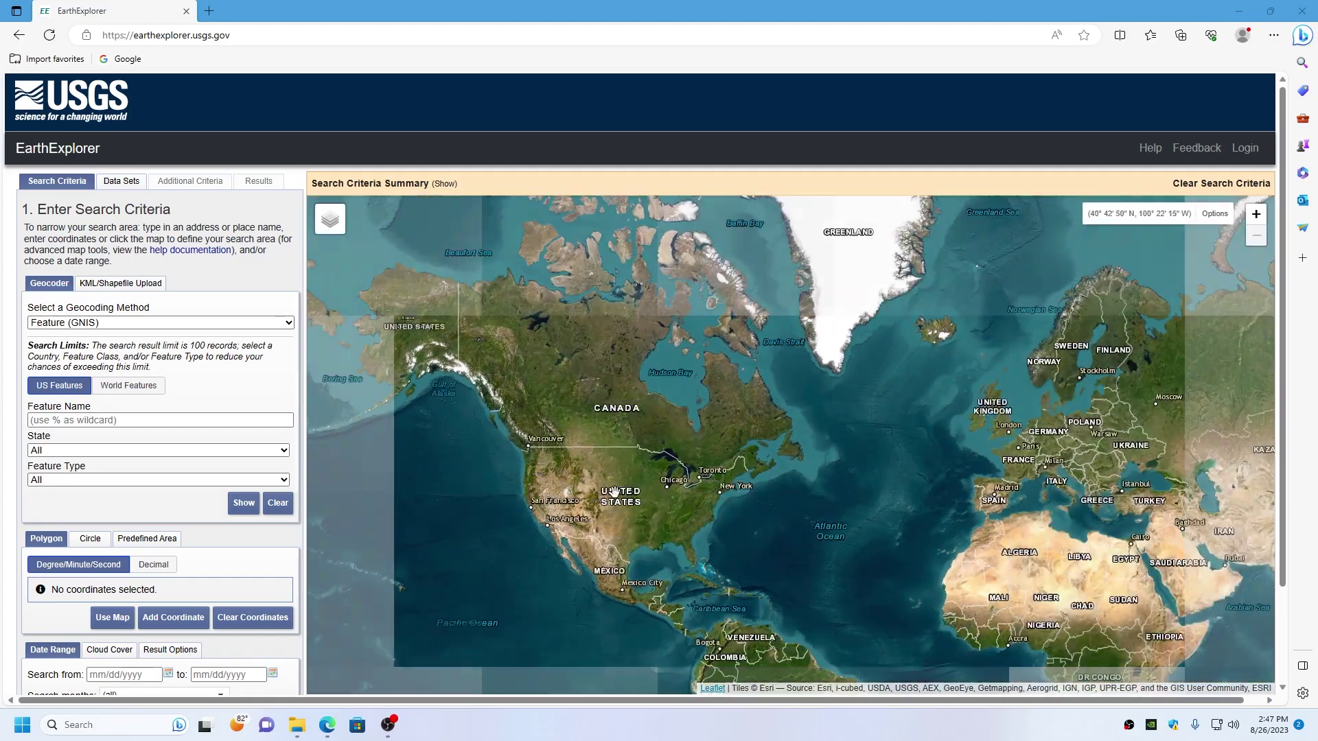
pyautogui.moveTo(550, 475); pyautogui.dragTo(586, 427)
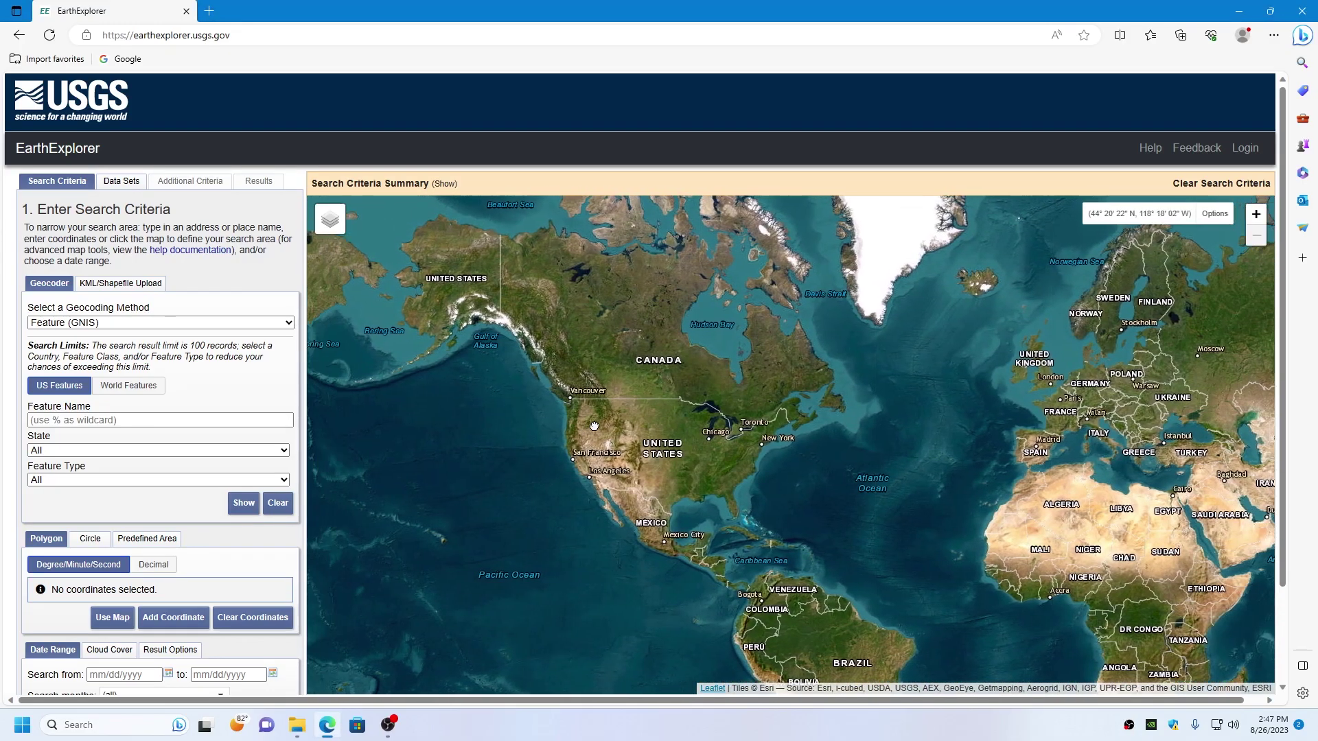
pyautogui.scroll(3, 585, 426)
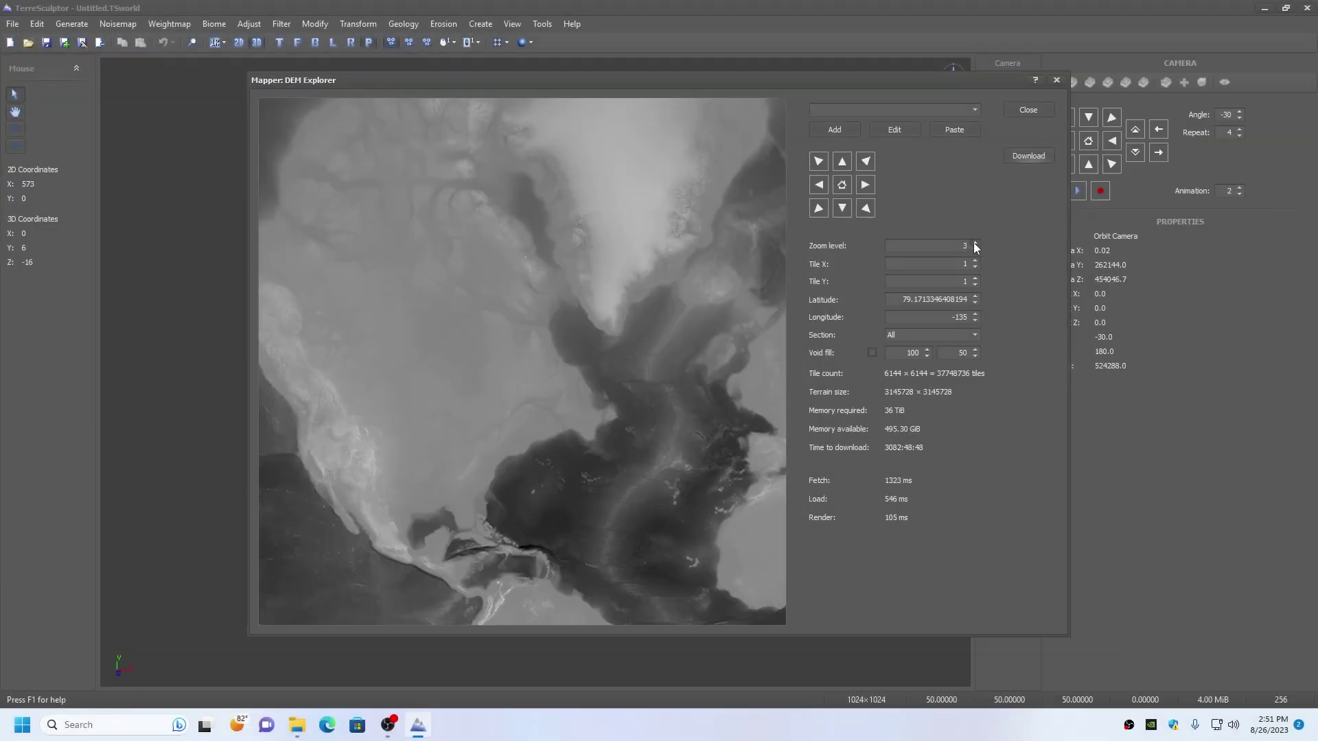
# Raise the DEM Explorer map's zoom level to 5 and pan the map westward.
pyautogui.click(975, 243)
pyautogui.click(975, 243)
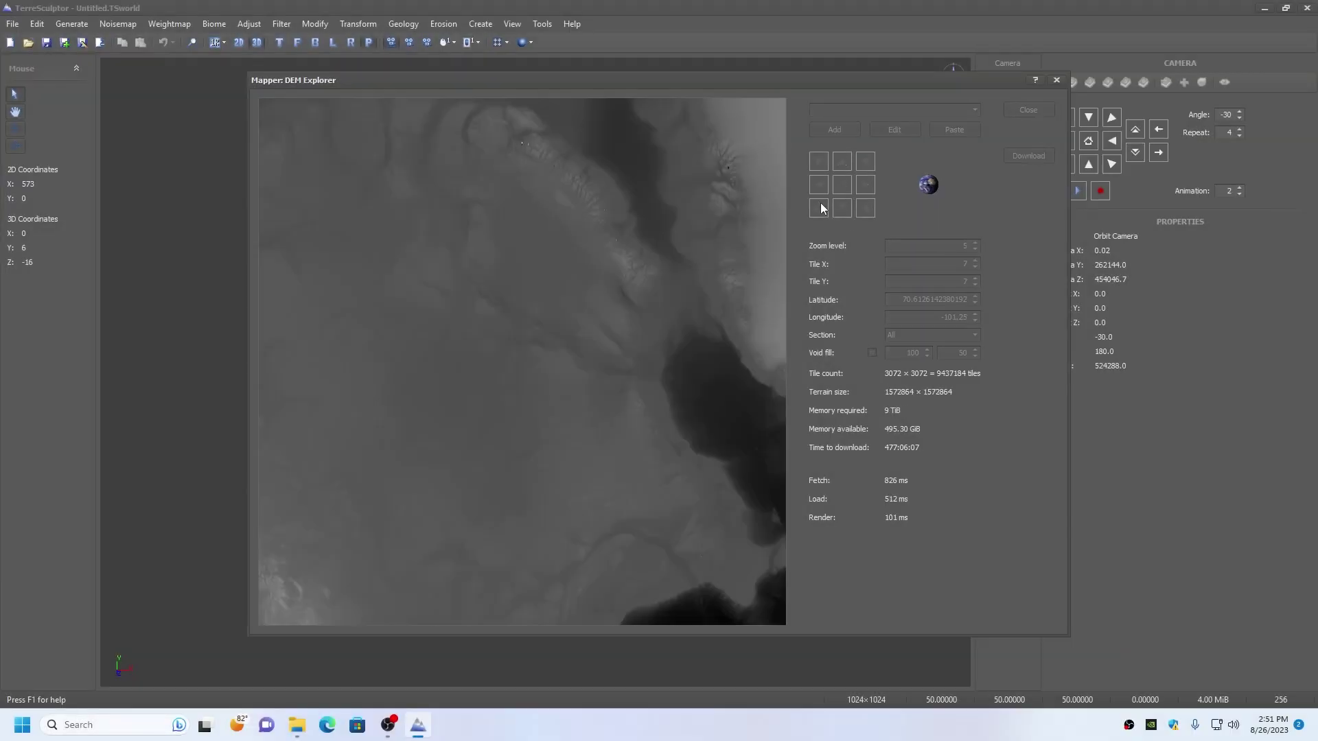
pyautogui.click(819, 185)
pyautogui.click(819, 186)
pyautogui.click(819, 185)
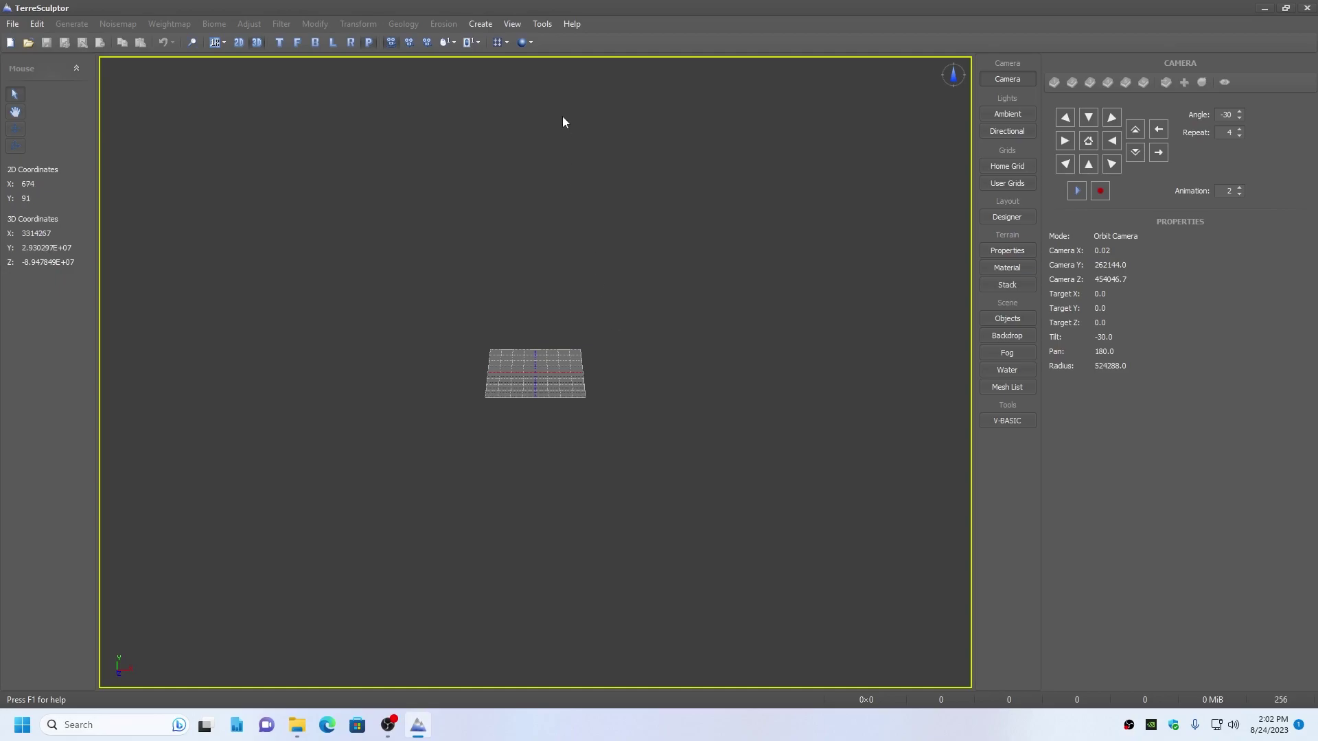
# Choose a units preset in the application's Units settings and accept the settings.
pyautogui.click(542, 24)
pyautogui.click(561, 228)
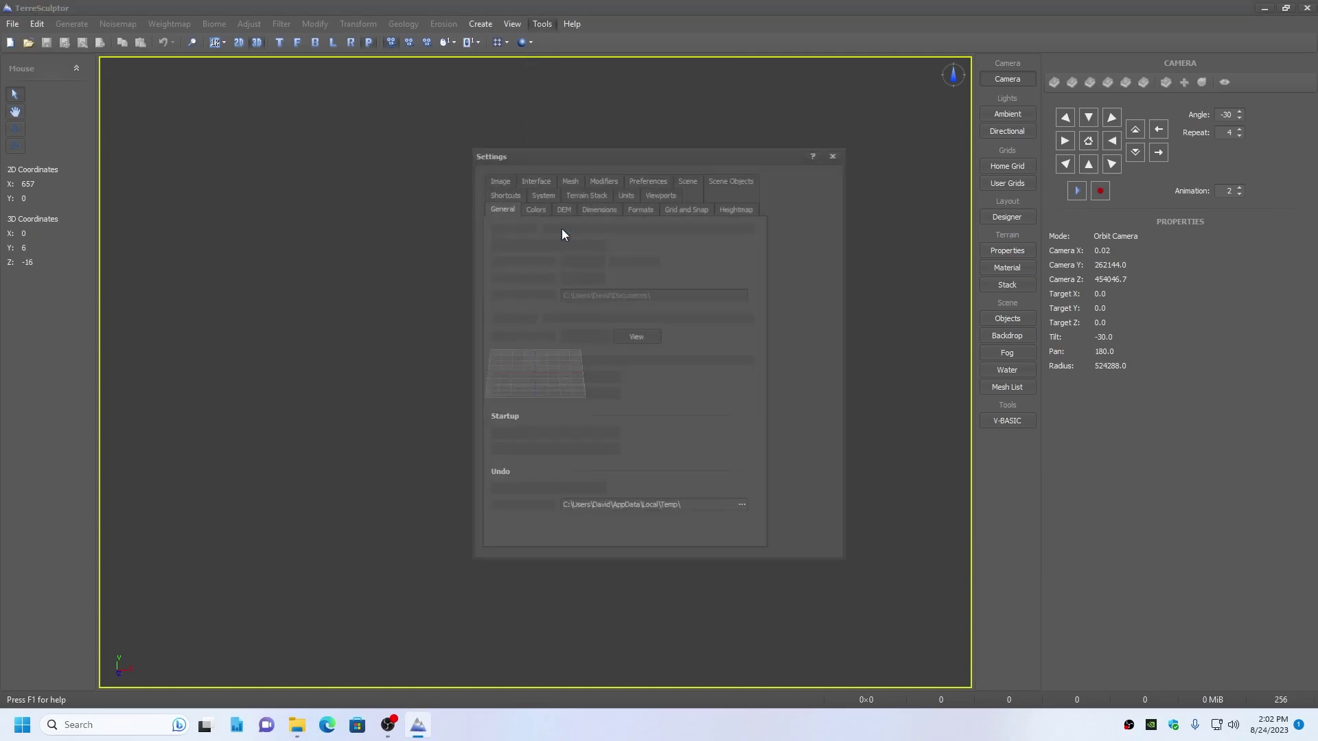
pyautogui.click(621, 186)
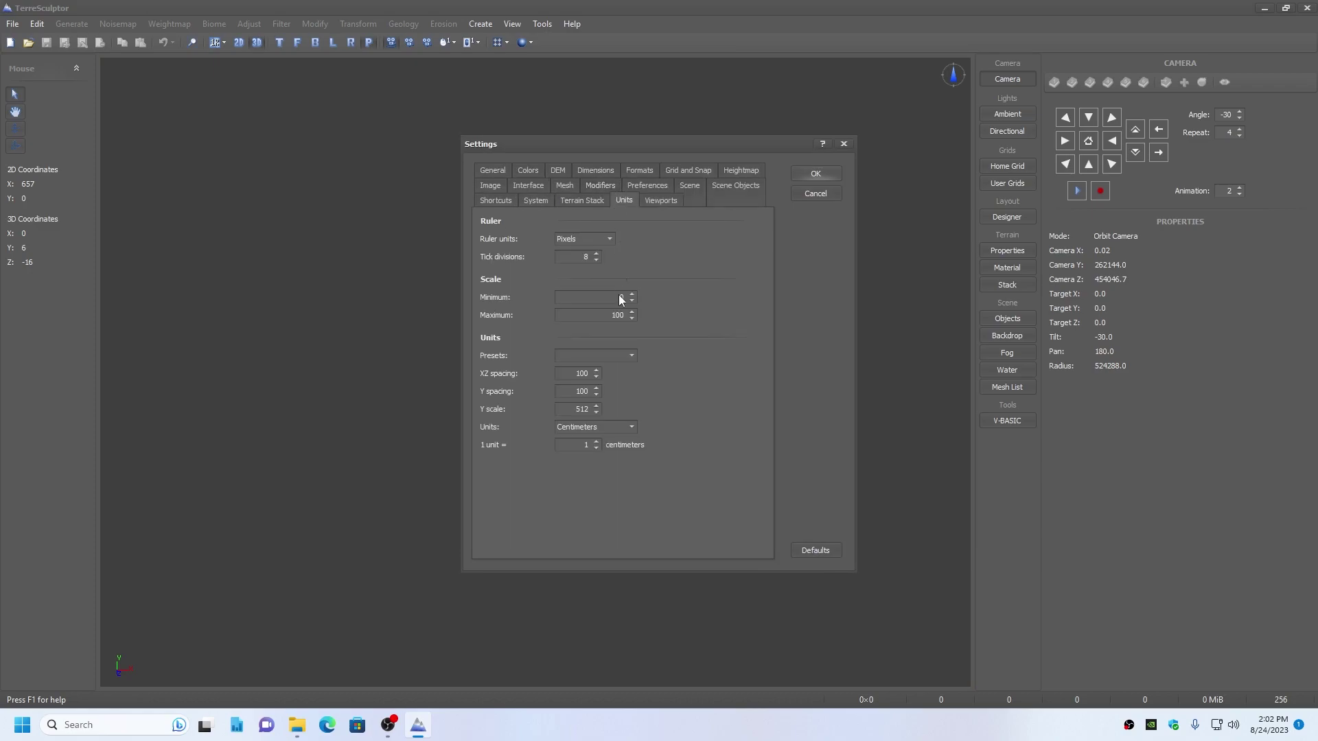
pyautogui.click(632, 355)
pyautogui.click(603, 427)
pyautogui.click(815, 174)
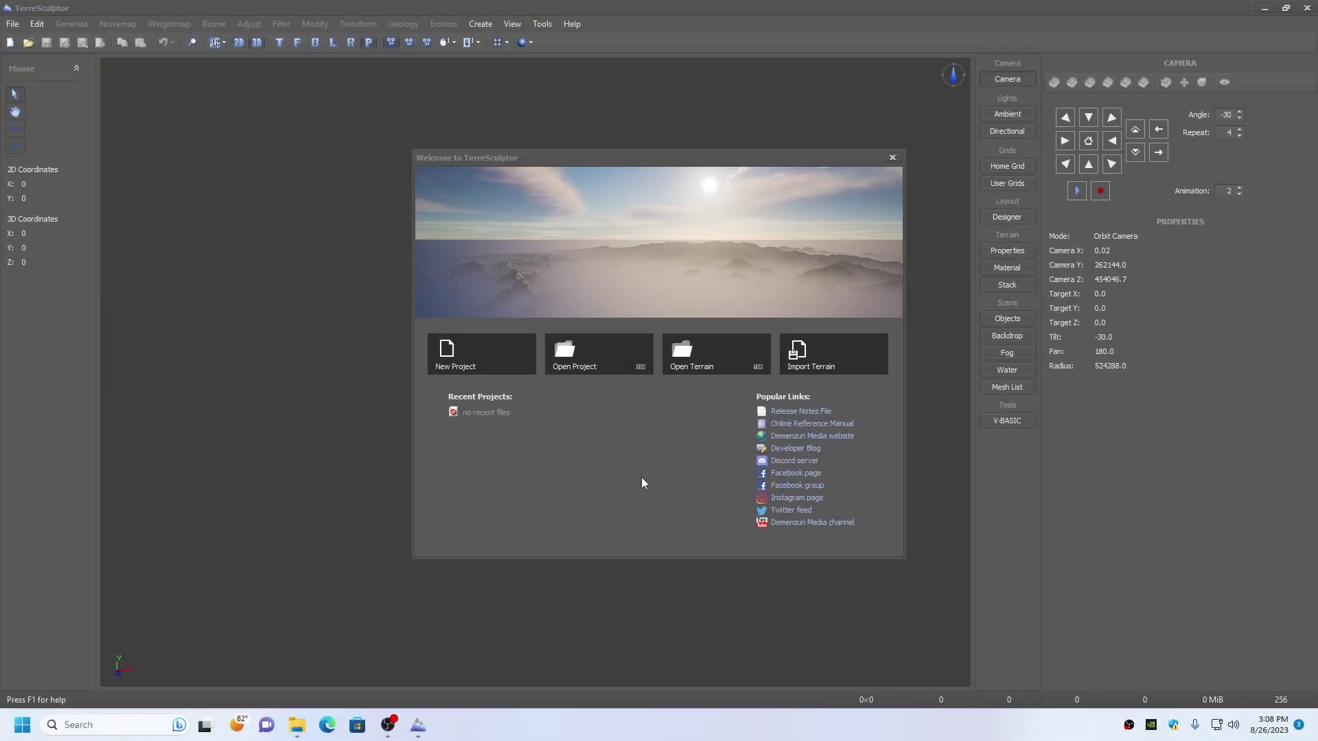
# Create a new project with a 1024 terrain.
pyautogui.click(481, 354)
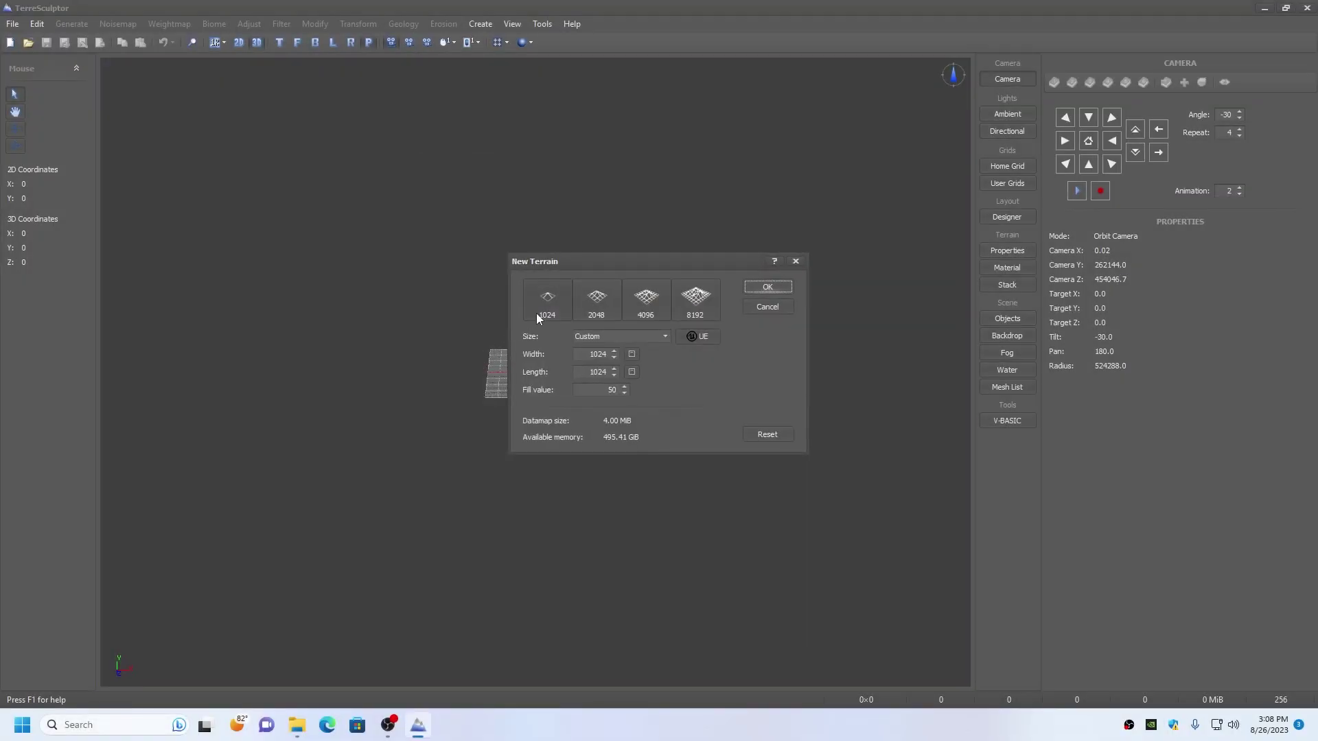
pyautogui.click(553, 301)
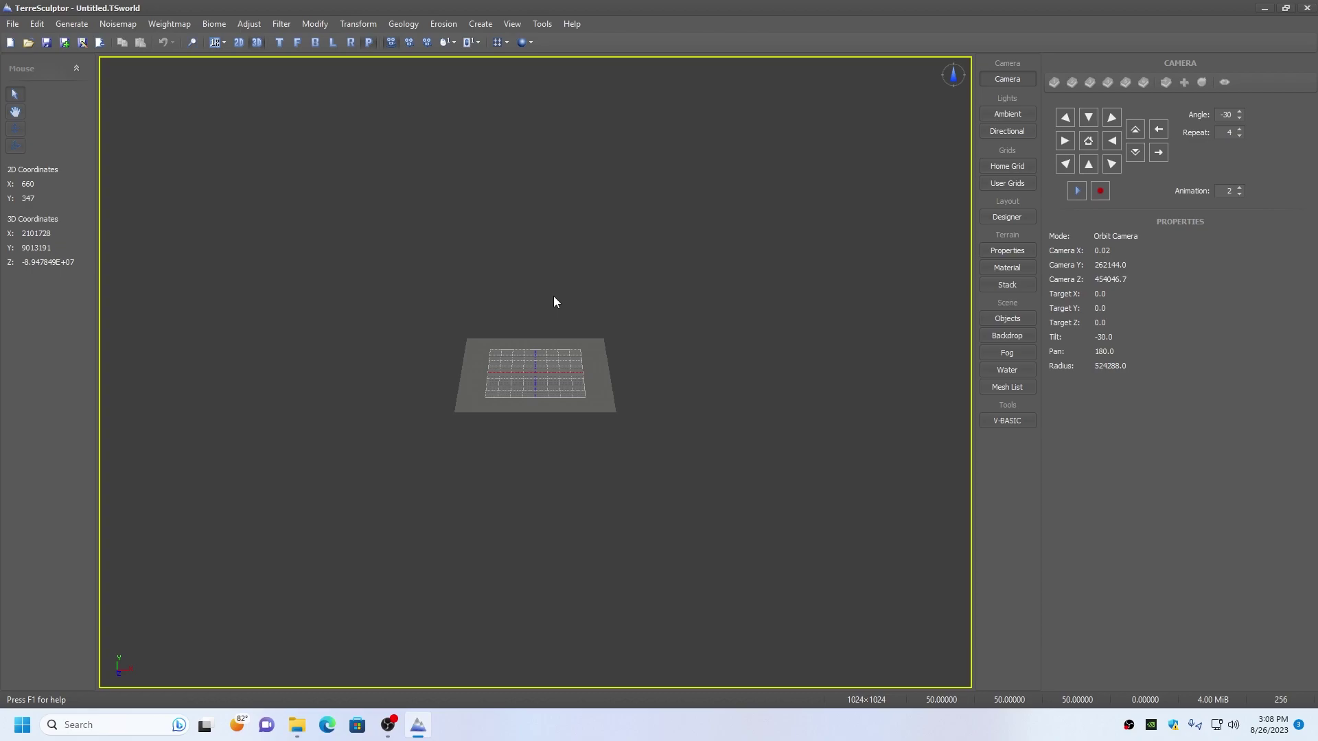
# Open the Mapper DEM Explorer and select Mount Shasta California USA from the favorite locations.
pyautogui.click(480, 24)
pyautogui.click(493, 159)
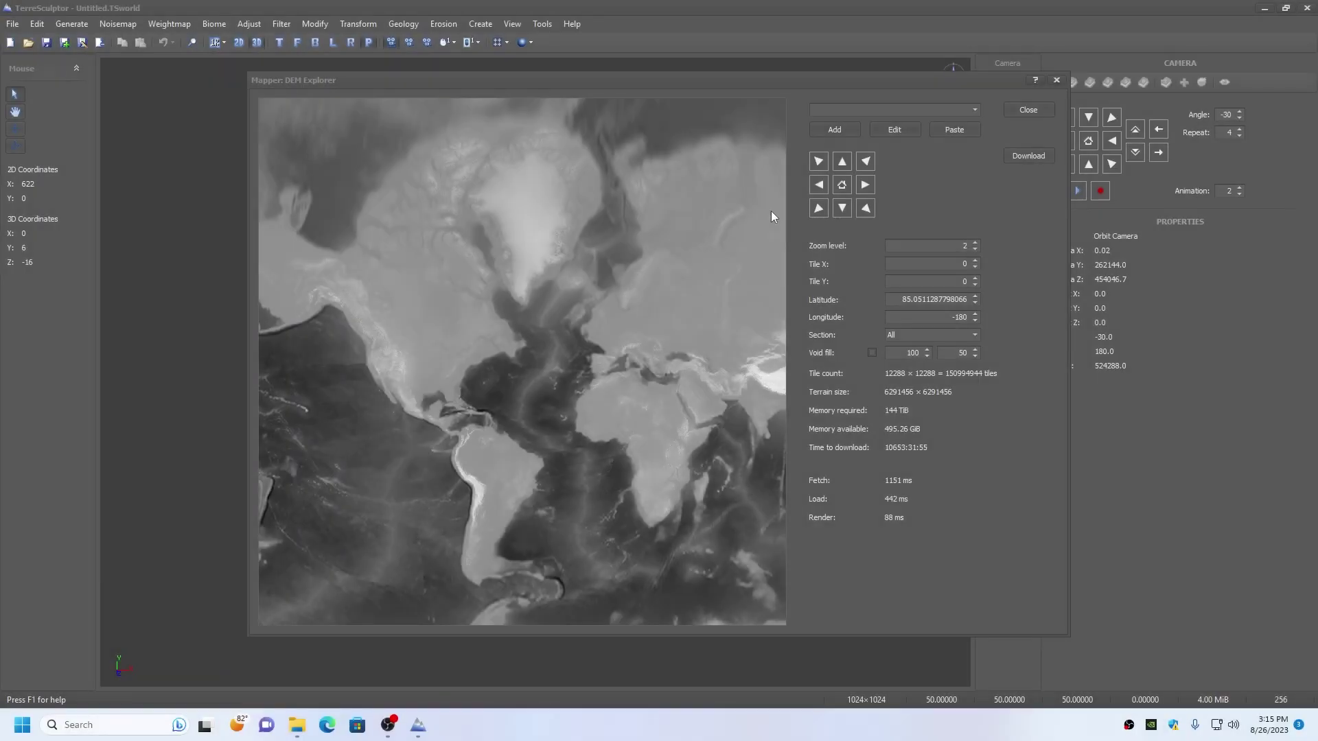
pyautogui.click(973, 110)
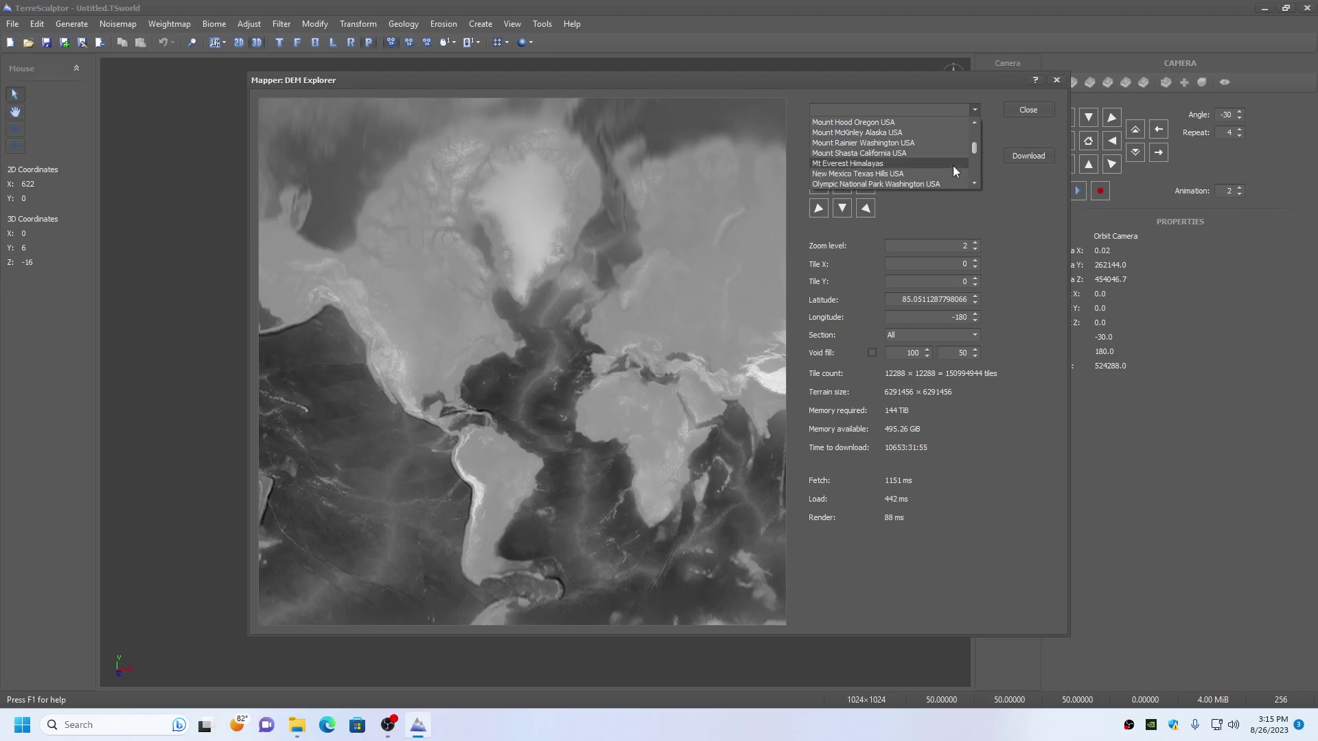
pyautogui.click(869, 152)
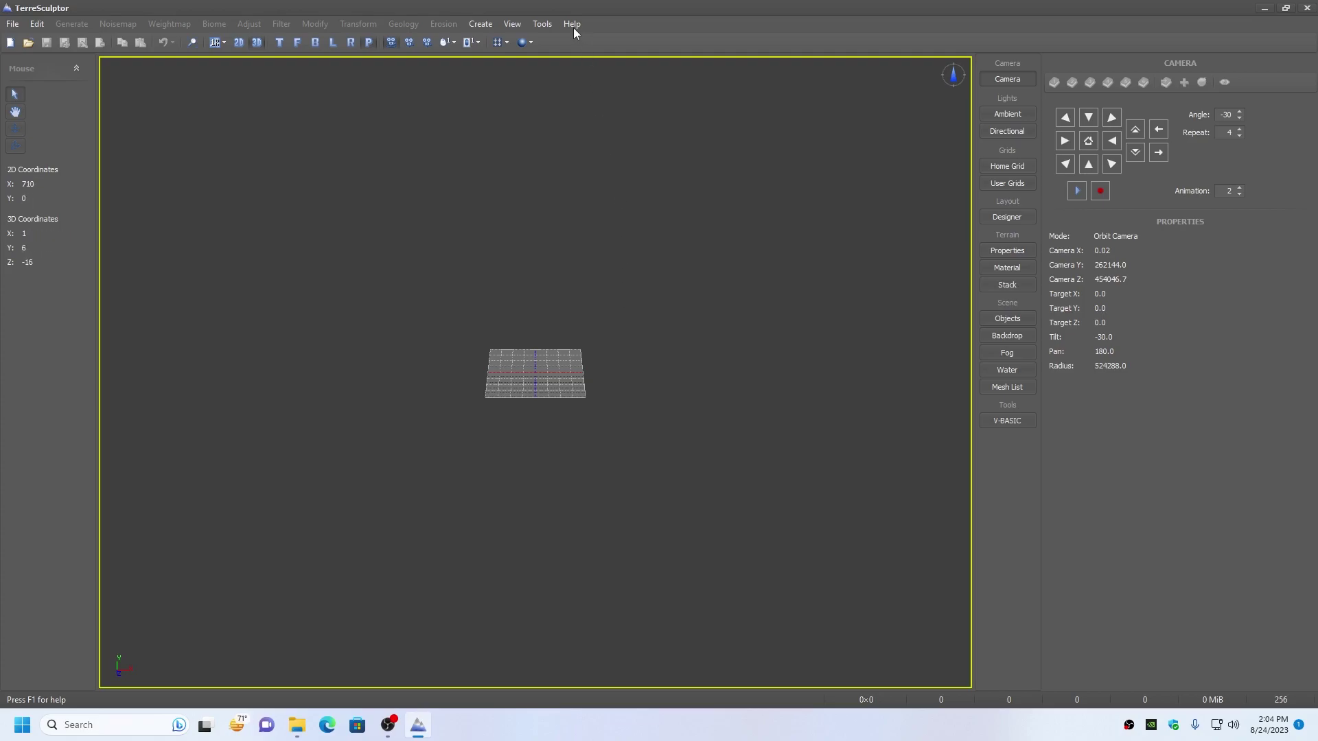
# Download Mapper Favorites.csv from the TerreSculptor Google Asset Drive and close the browser.
pyautogui.click(570, 24)
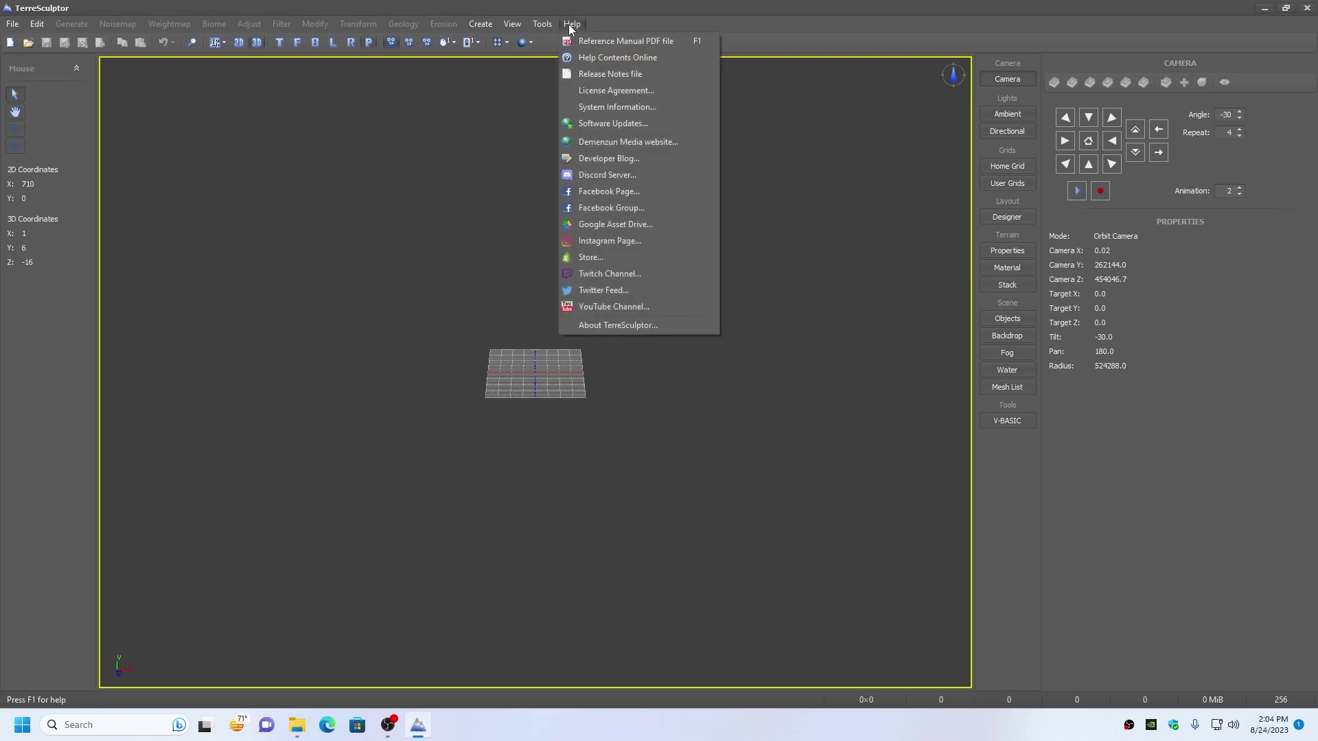
pyautogui.click(609, 223)
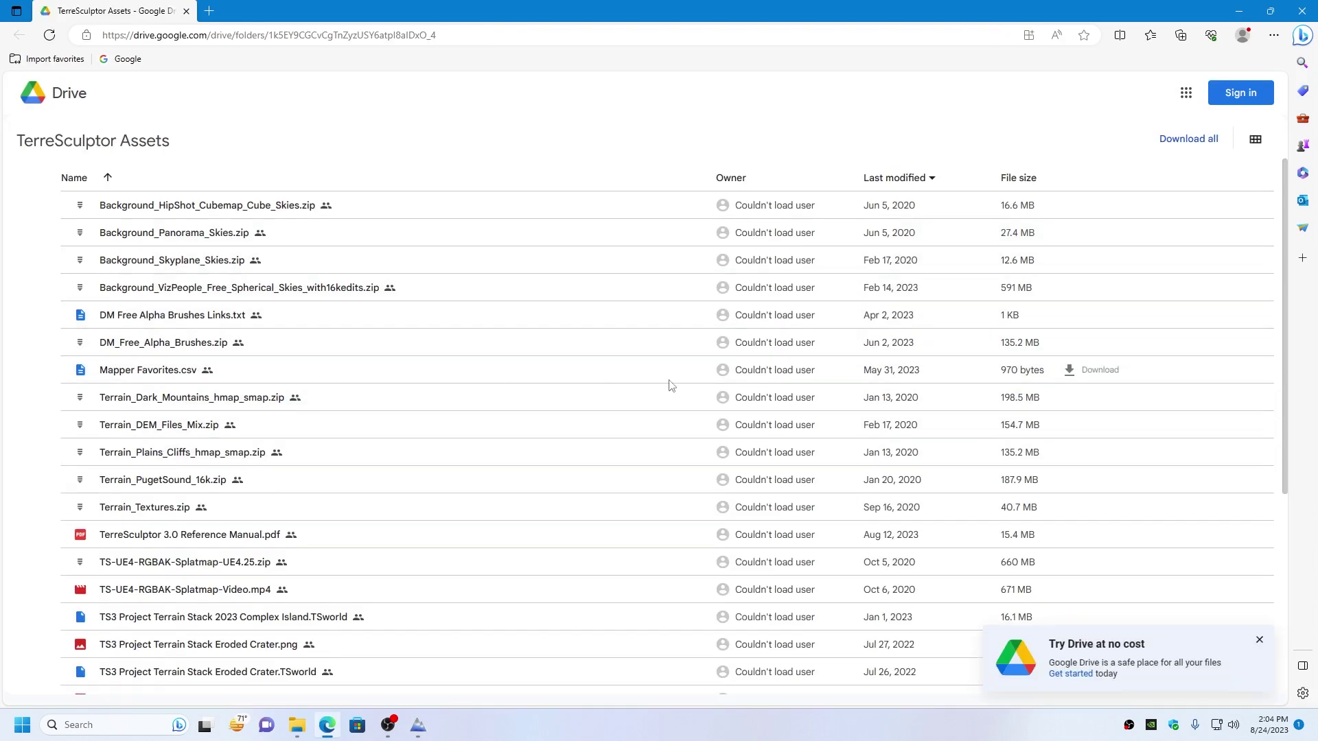
pyautogui.click(1100, 371)
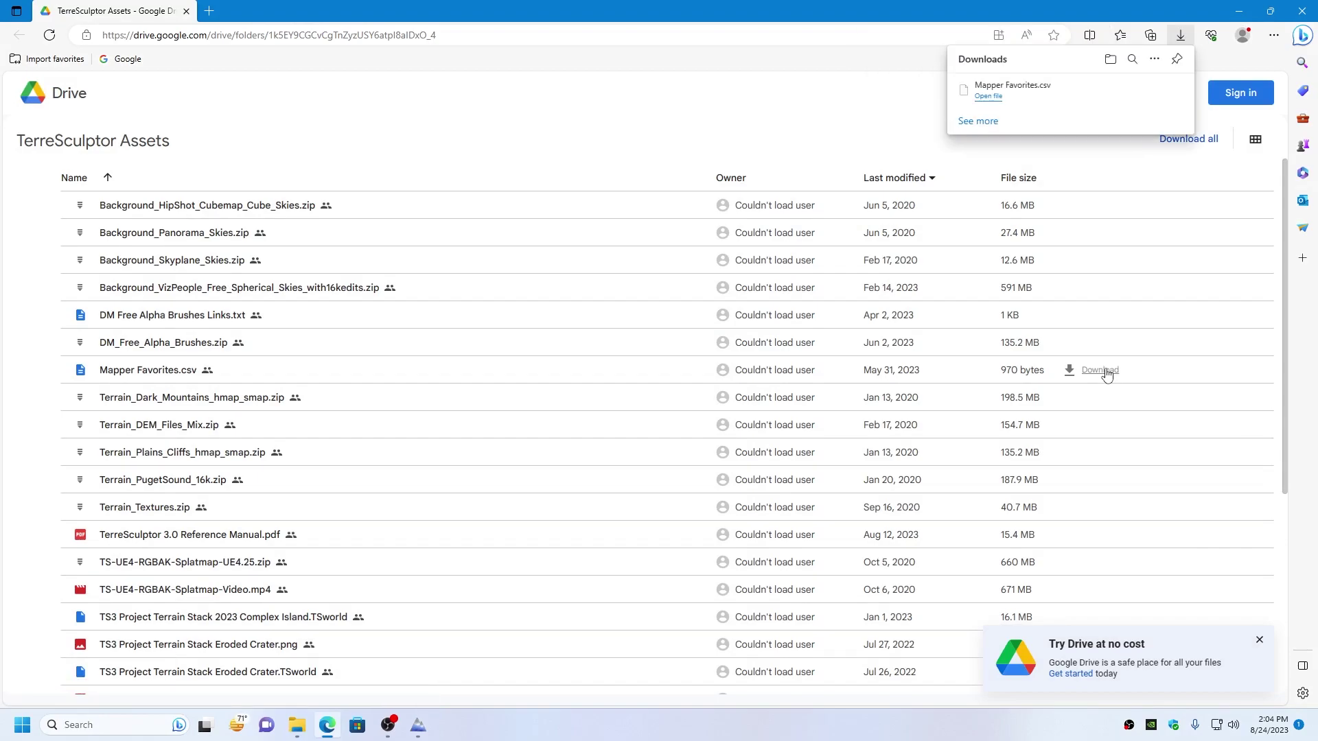
pyautogui.click(1300, 12)
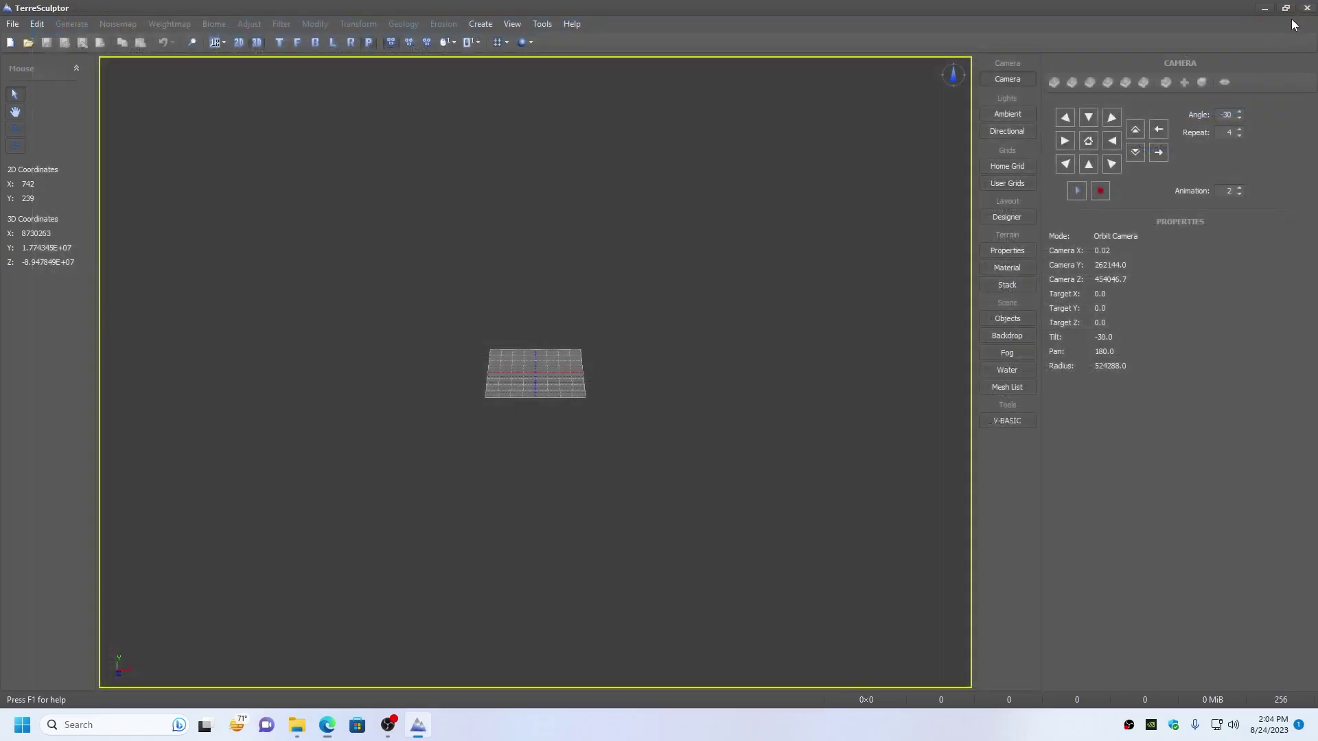
# Import the downloaded Mapper Favorites.csv from the Temp folder on drive D: into the Mapper DEM Explorer's favorites.
pyautogui.click(481, 24)
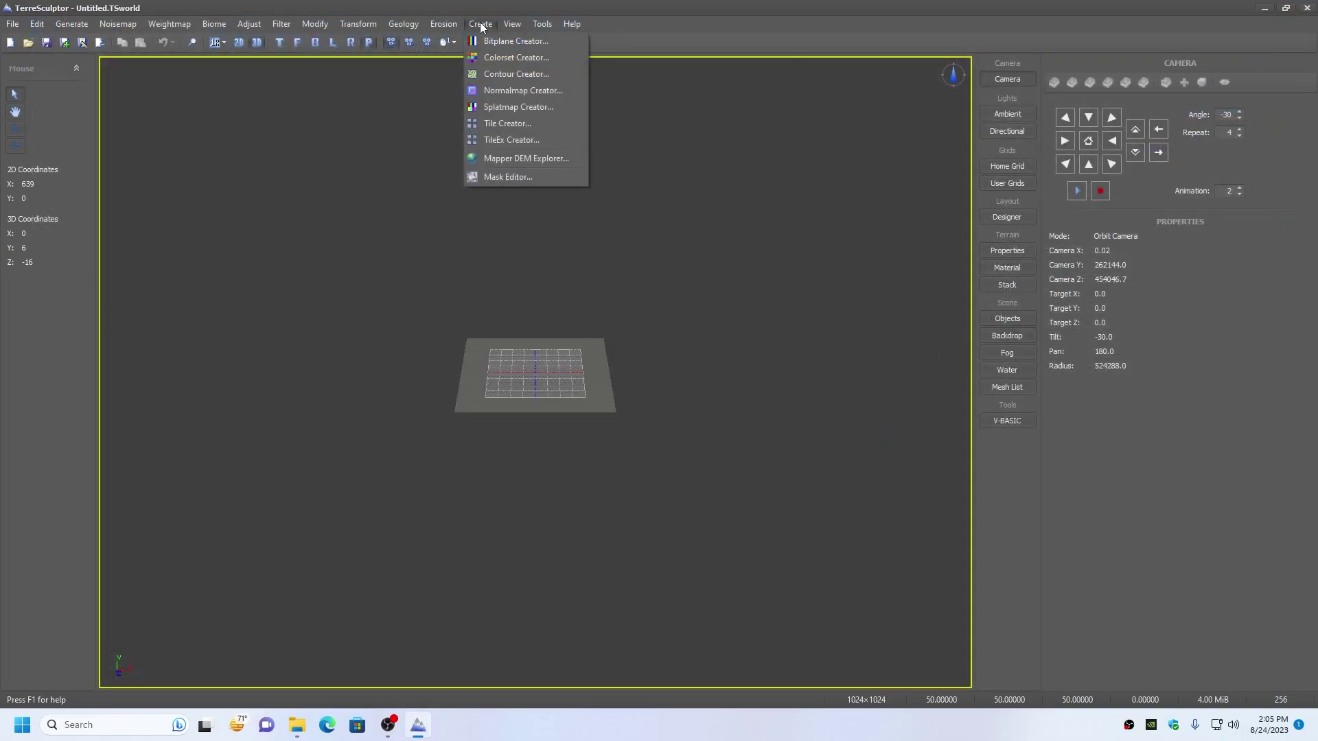
pyautogui.click(488, 156)
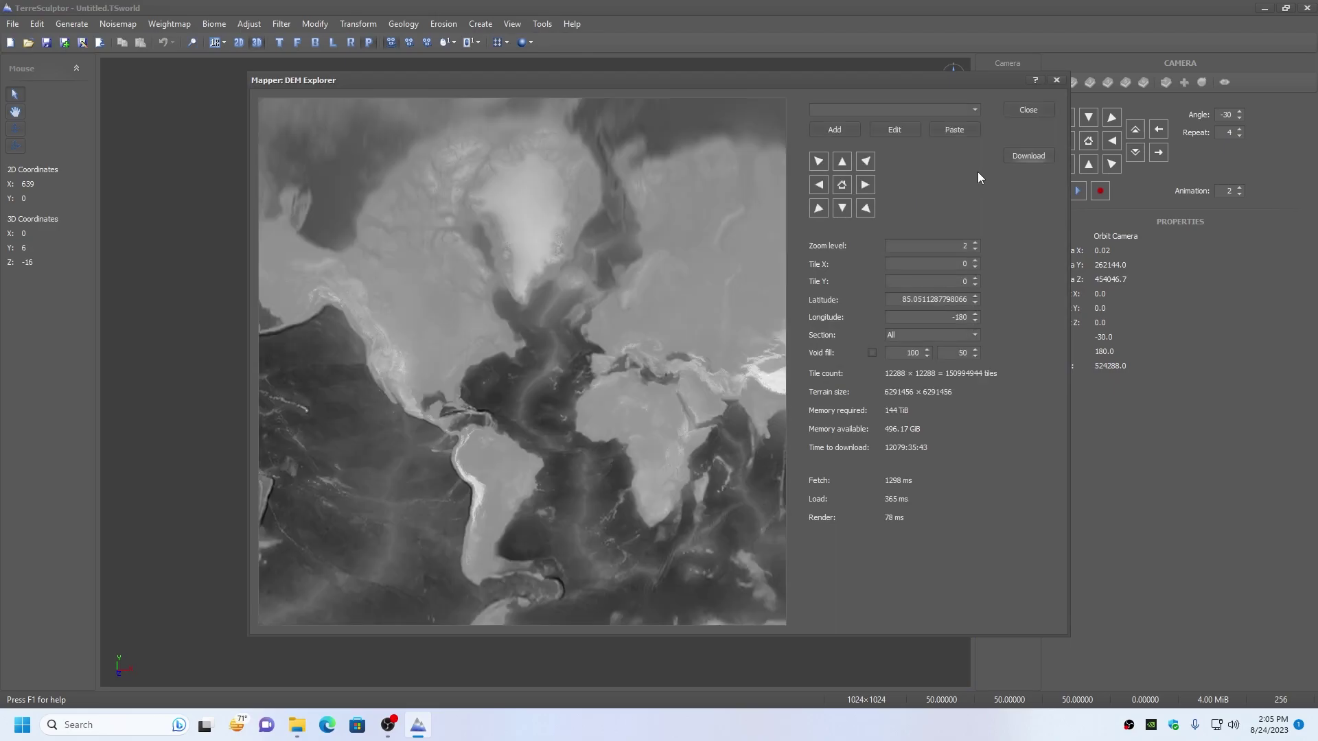
pyautogui.click(894, 130)
pyautogui.click(728, 326)
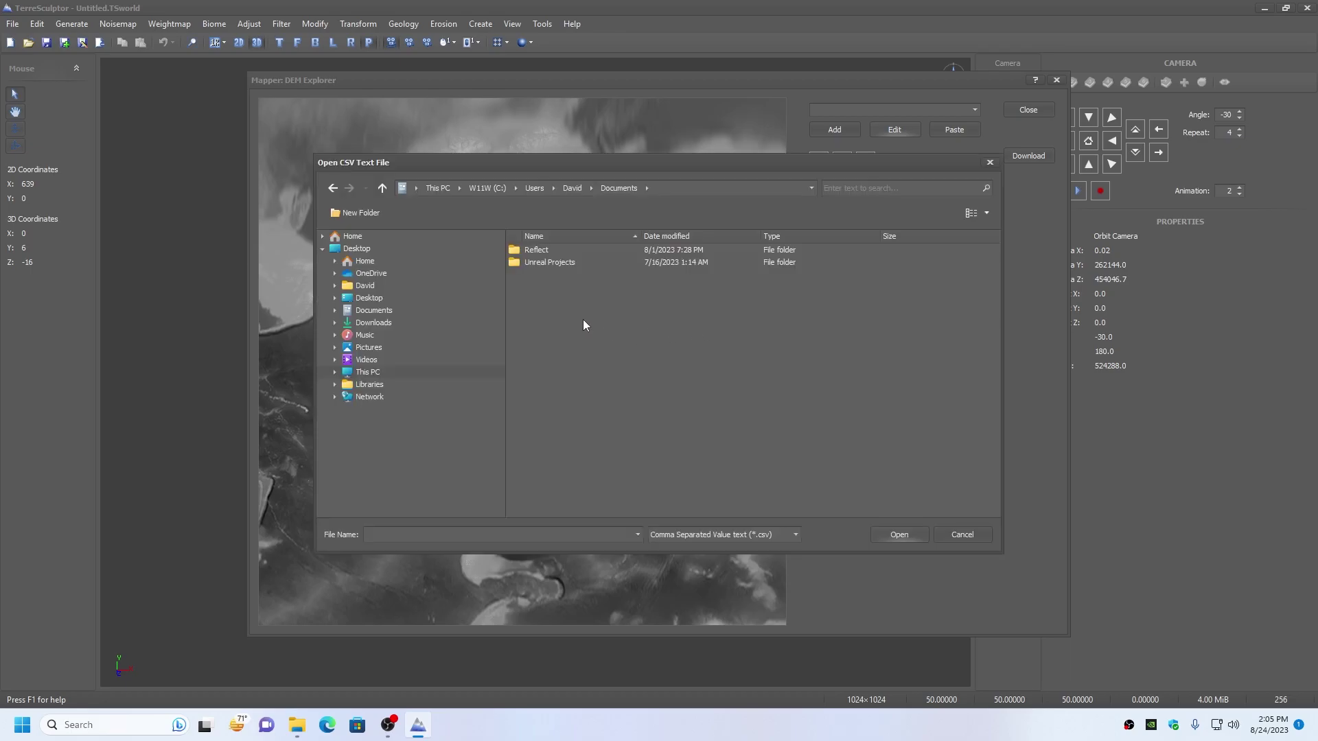
pyautogui.click(367, 372)
pyautogui.doubleClick(536, 276)
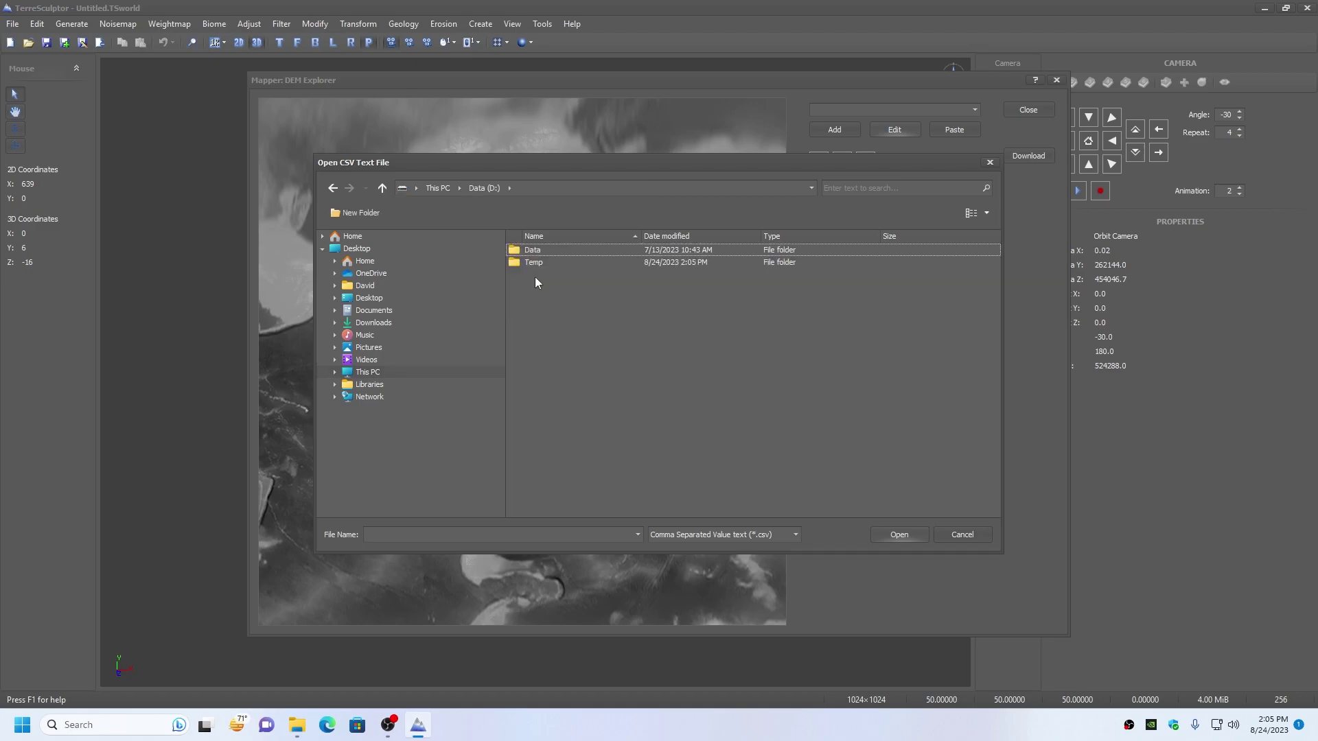
pyautogui.doubleClick(534, 262)
pyautogui.click(544, 311)
pyautogui.click(896, 533)
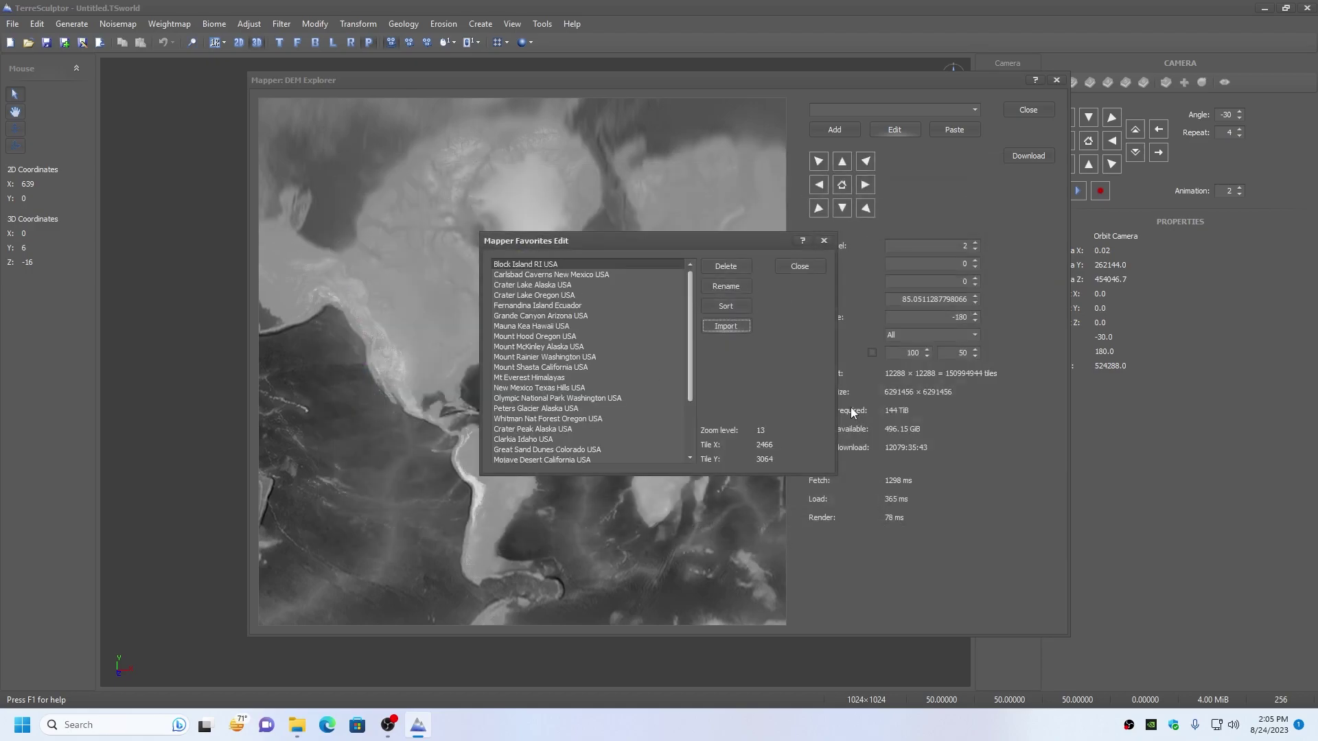
pyautogui.click(800, 267)
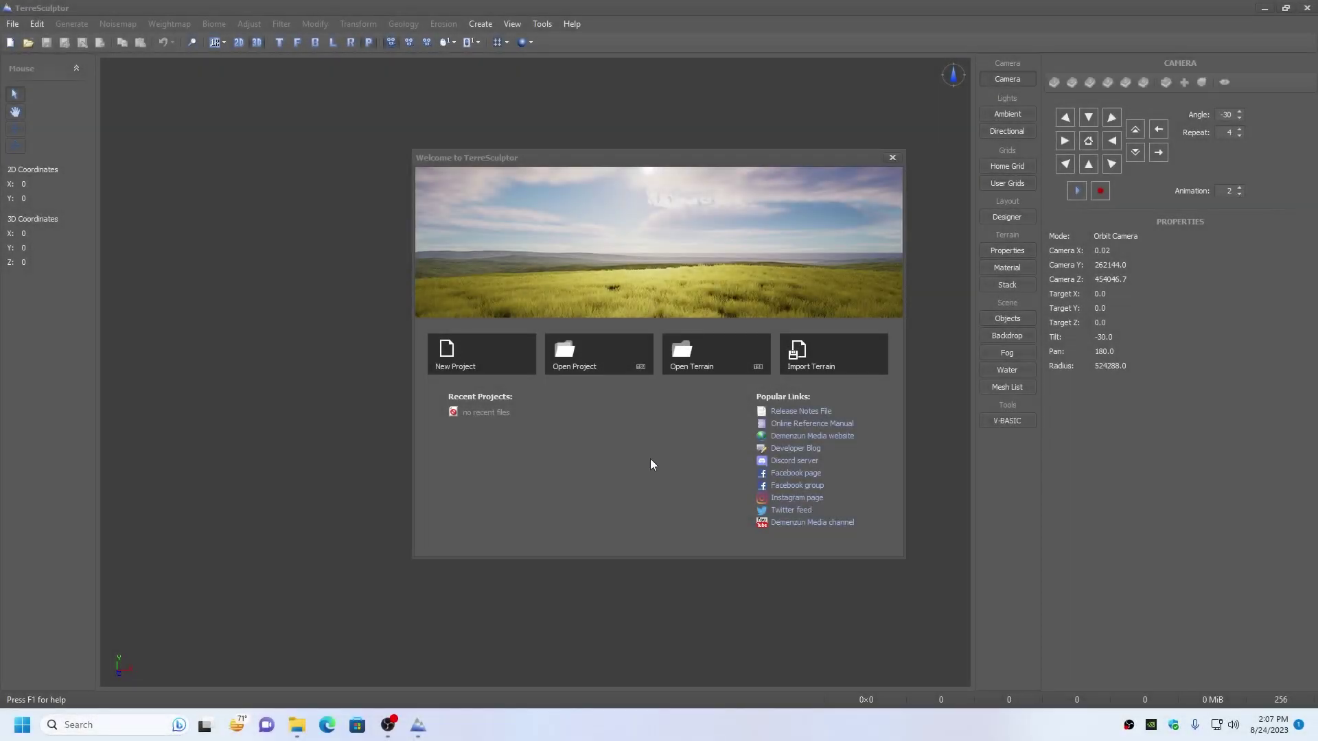
# Start a new project using the 1024 terrain size.
pyautogui.click(472, 355)
pyautogui.click(545, 301)
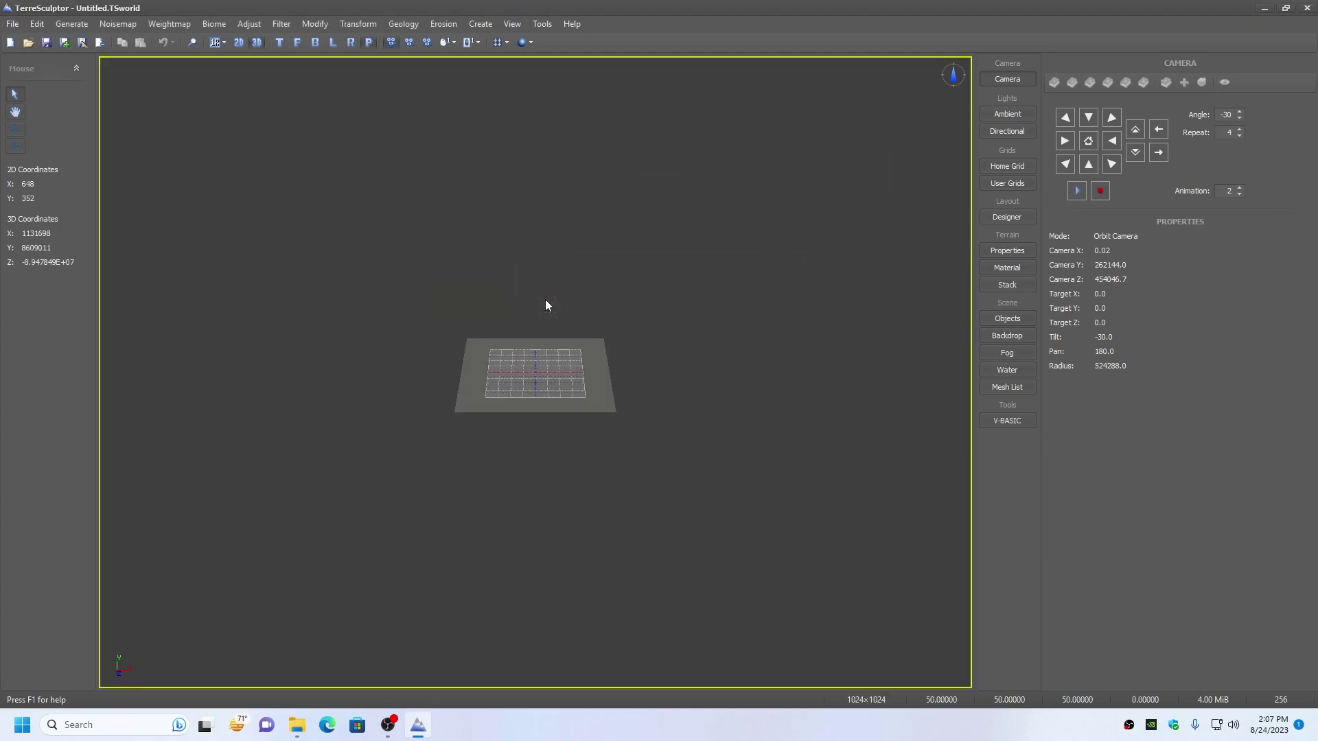
# Download the Mount Shasta California USA favorite as terrain with the Mapper DEM Explorer and fit the whole terrain in view.
pyautogui.click(481, 26)
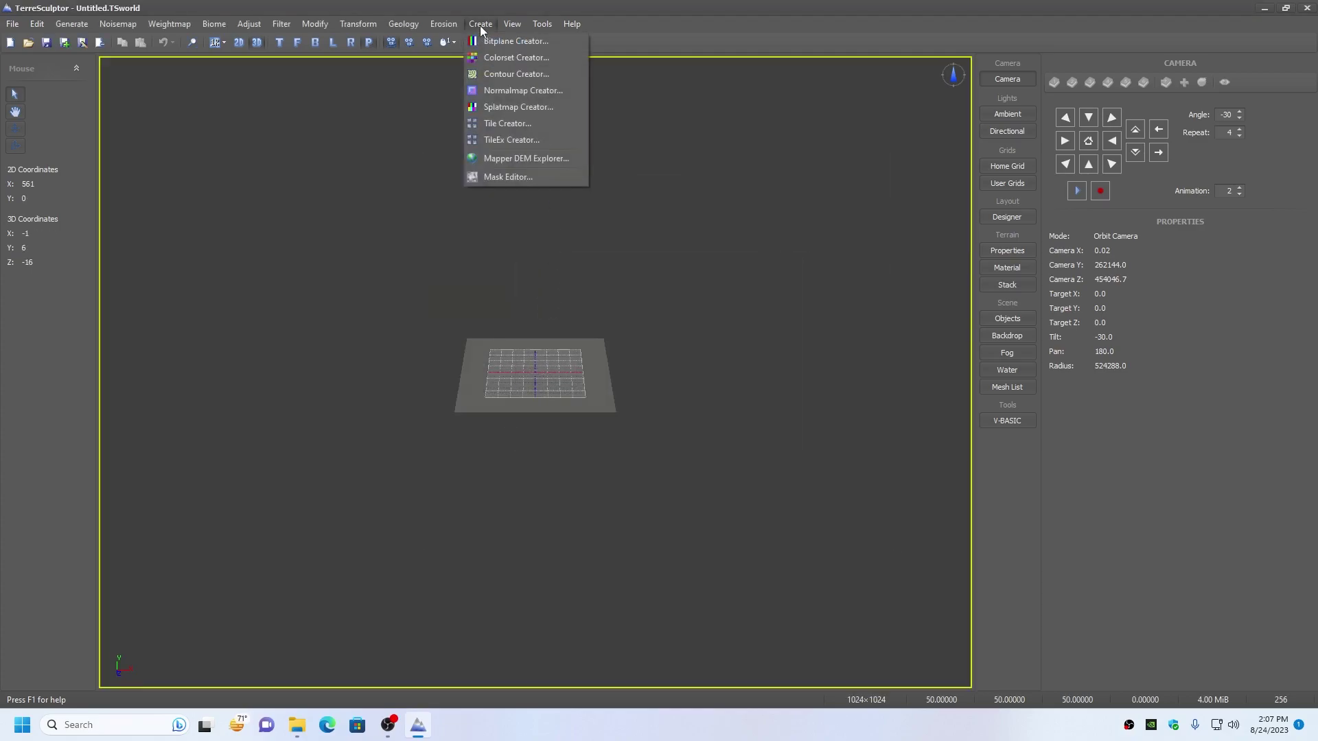
pyautogui.click(488, 159)
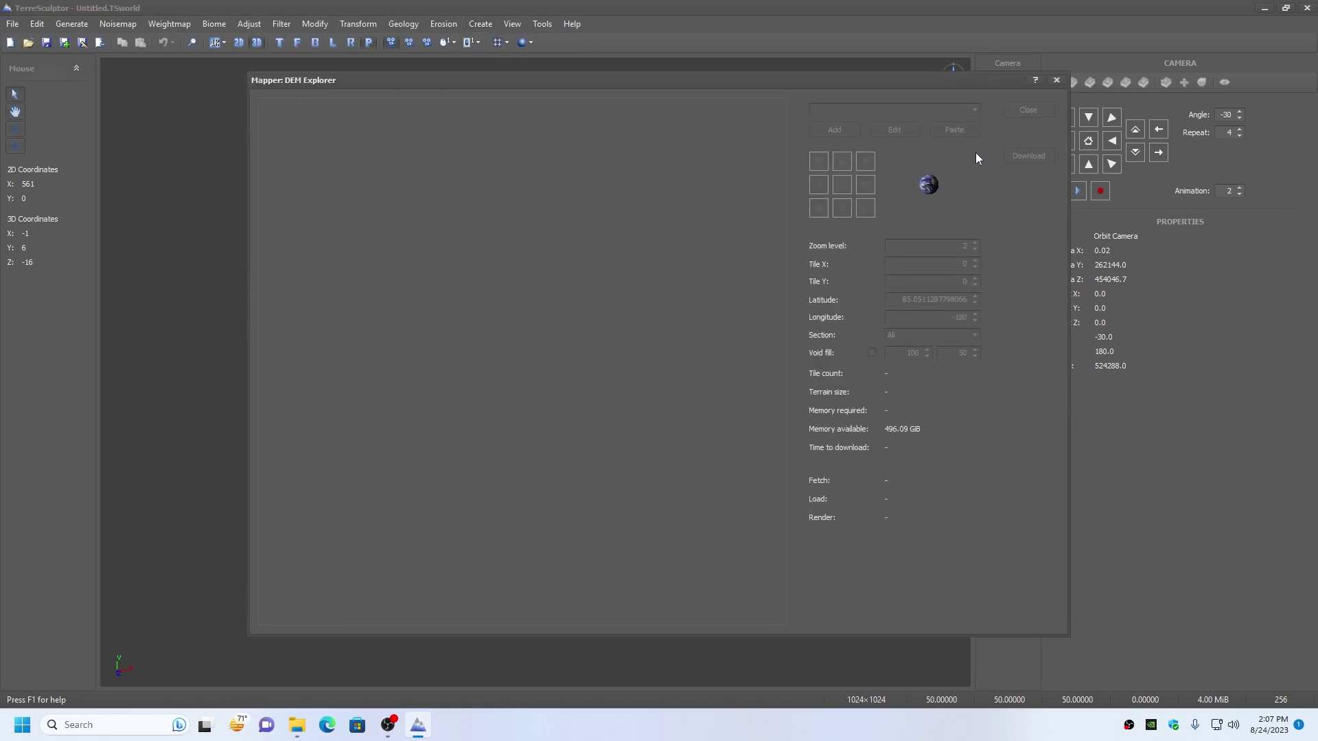
pyautogui.click(974, 110)
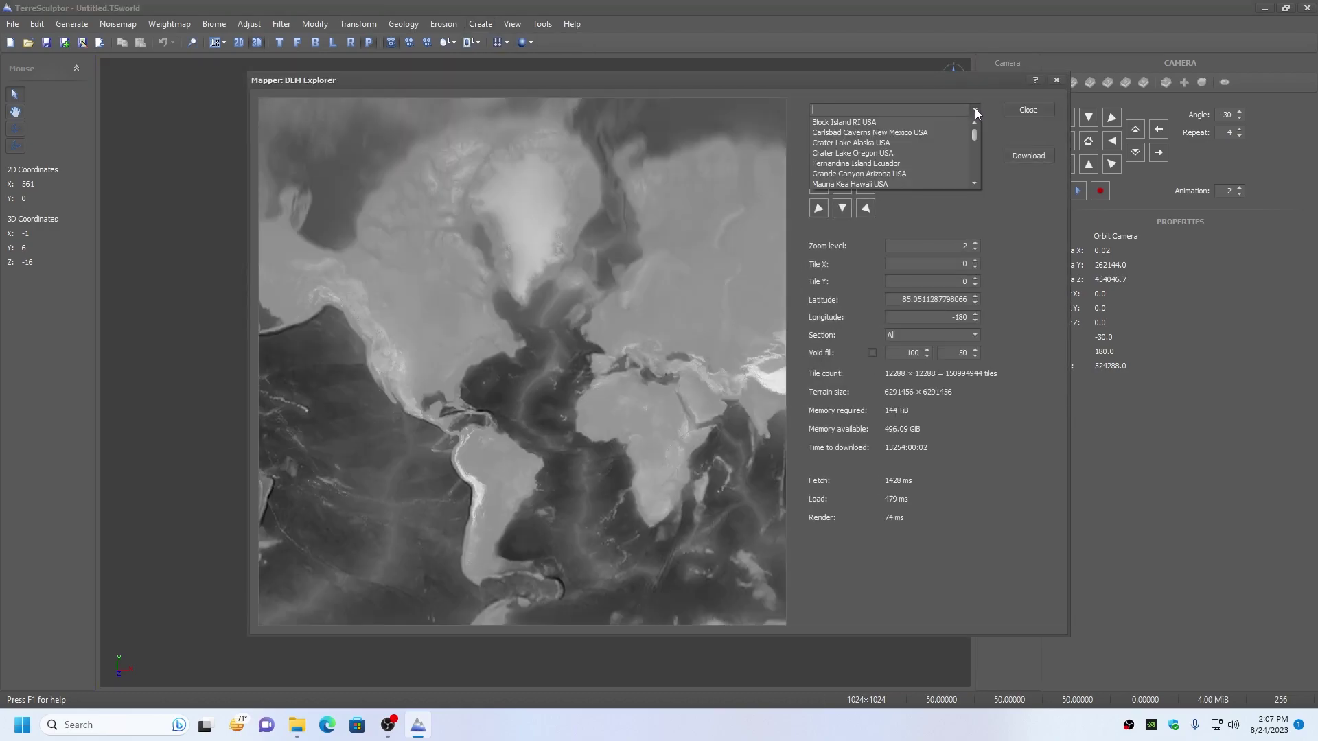
pyautogui.scroll(-6, 976, 184)
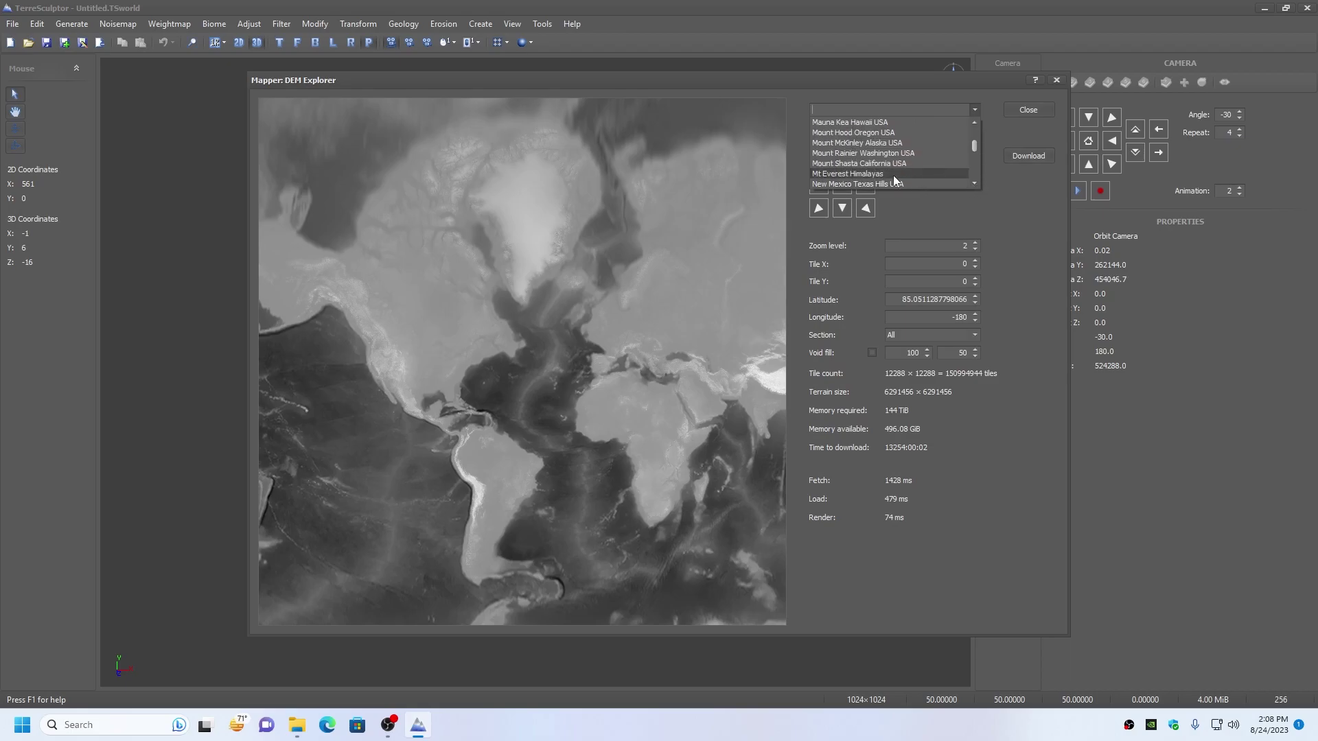
pyautogui.click(855, 166)
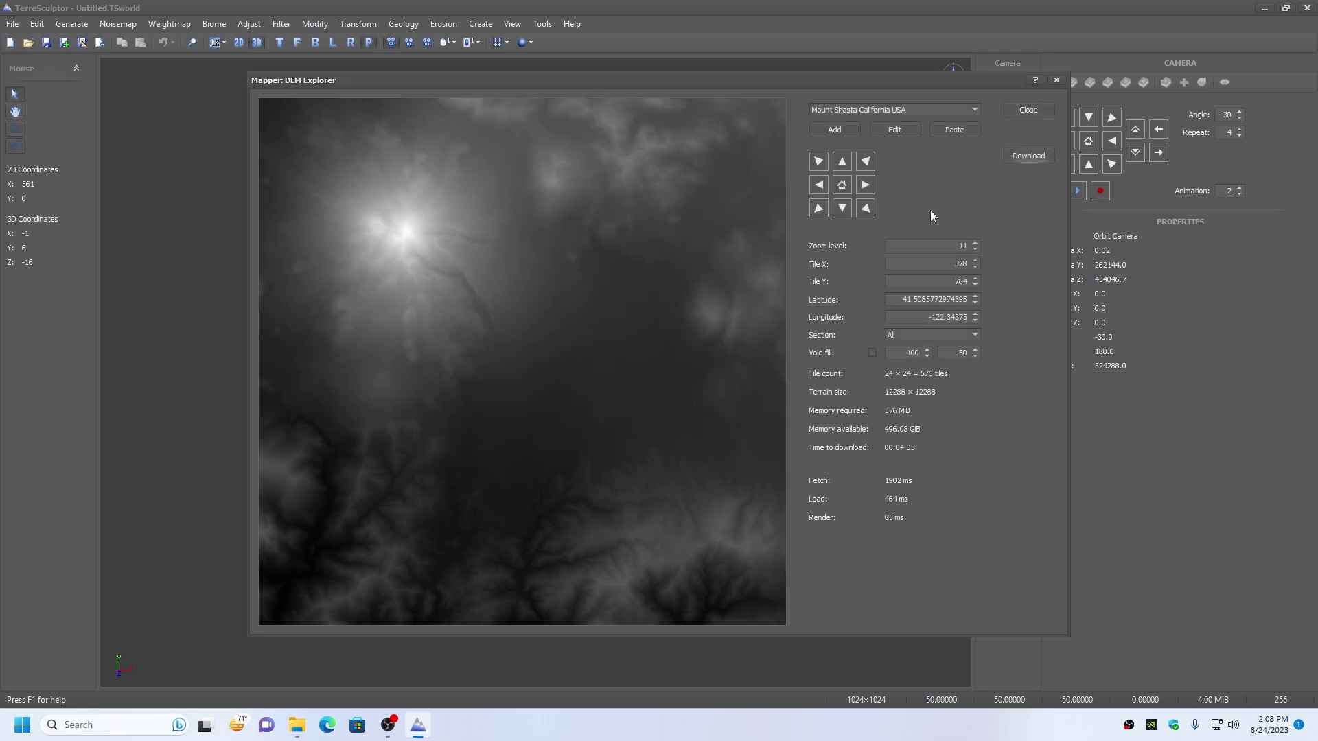
pyautogui.click(1027, 155)
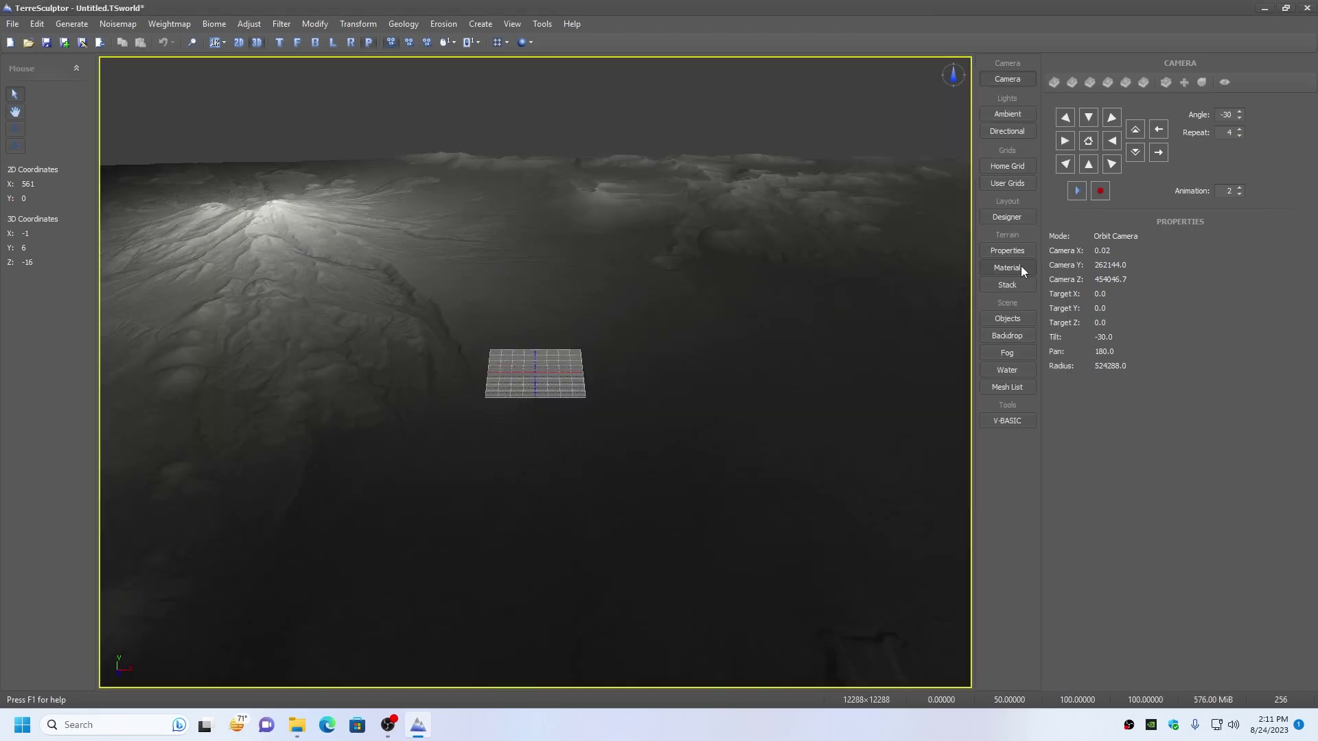
pyautogui.click(194, 42)
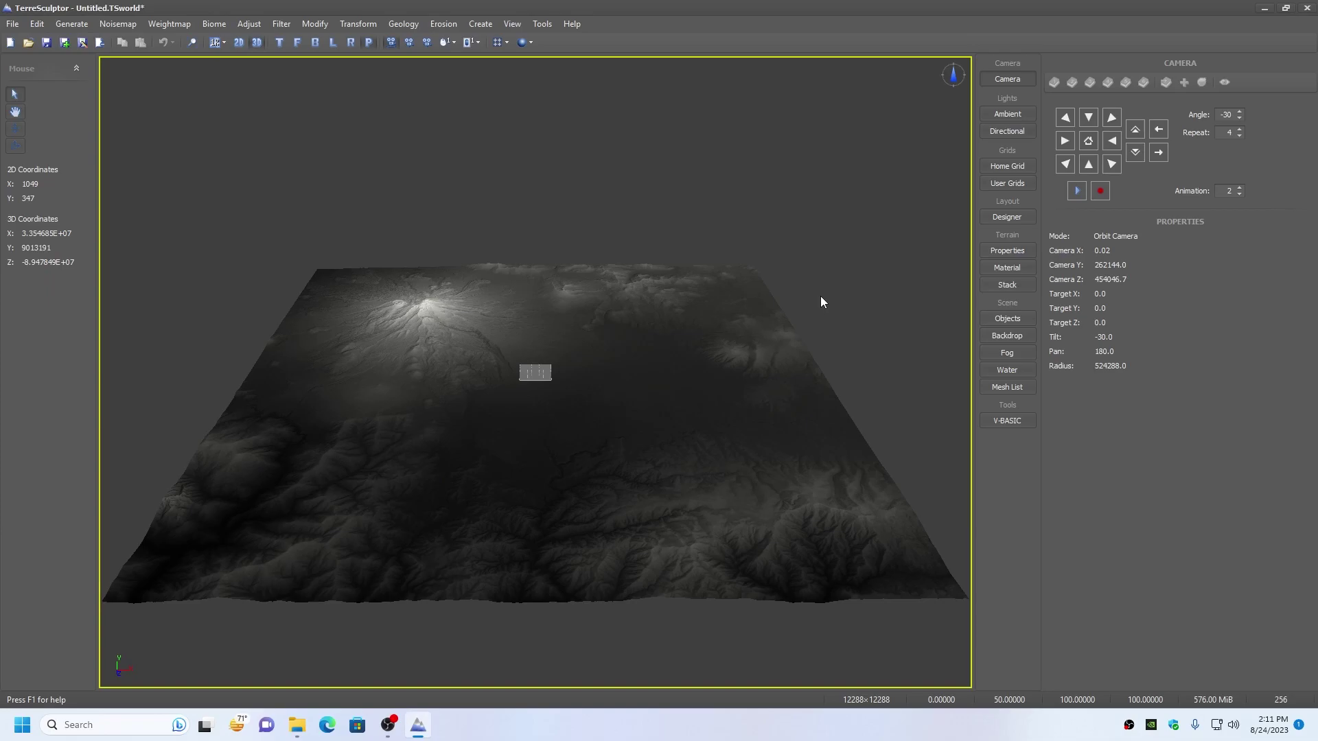
# Examine the terrain's File Scale information in the terrain properties, leaving its values as they are.
pyautogui.click(1006, 249)
pyautogui.click(1200, 230)
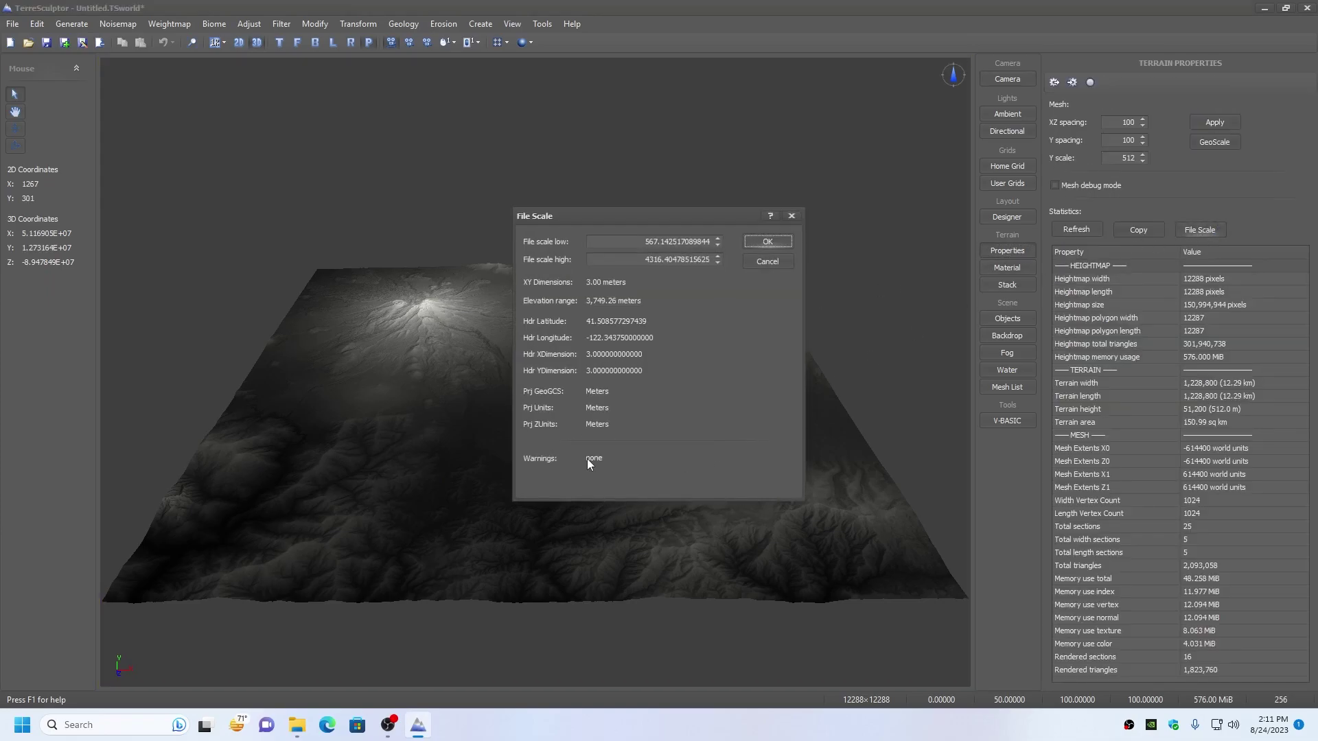
pyautogui.click(768, 261)
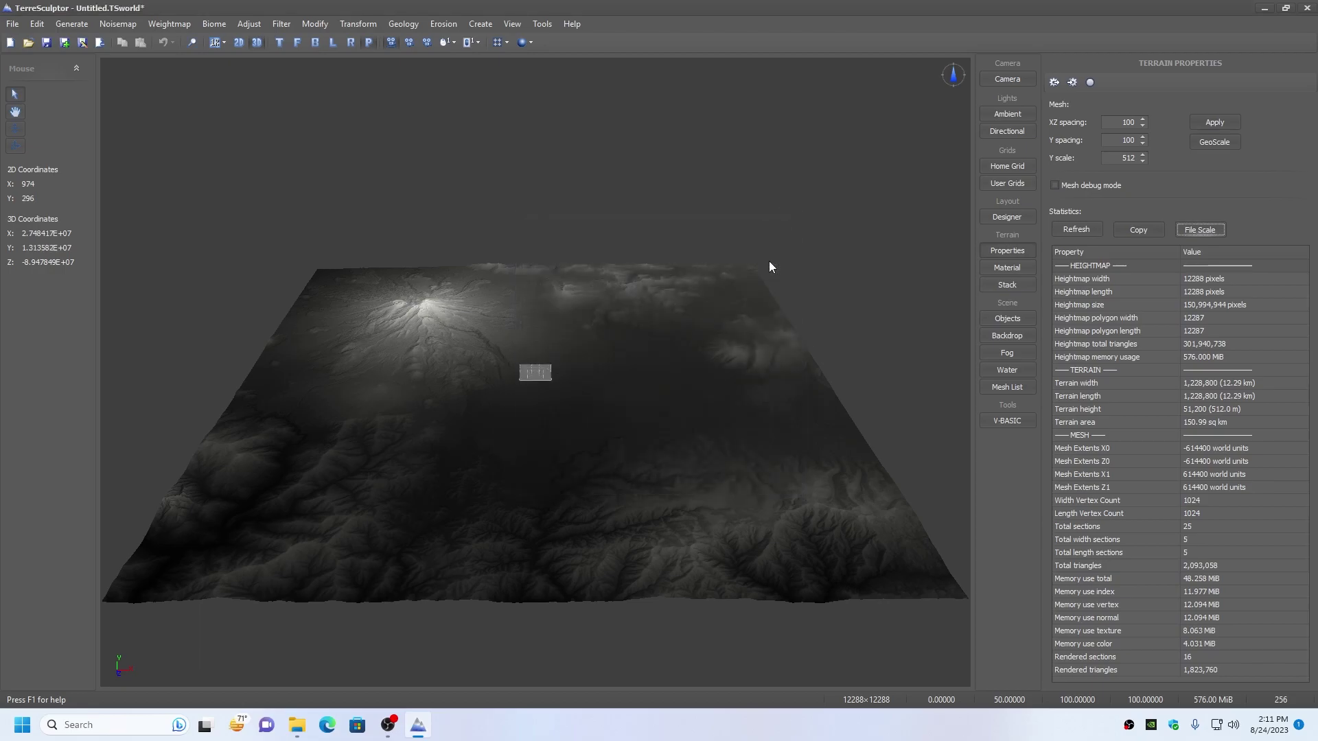
# Apply GeoScale to the terrain with Spacing Y set to the FileScale value.
pyautogui.click(1214, 141)
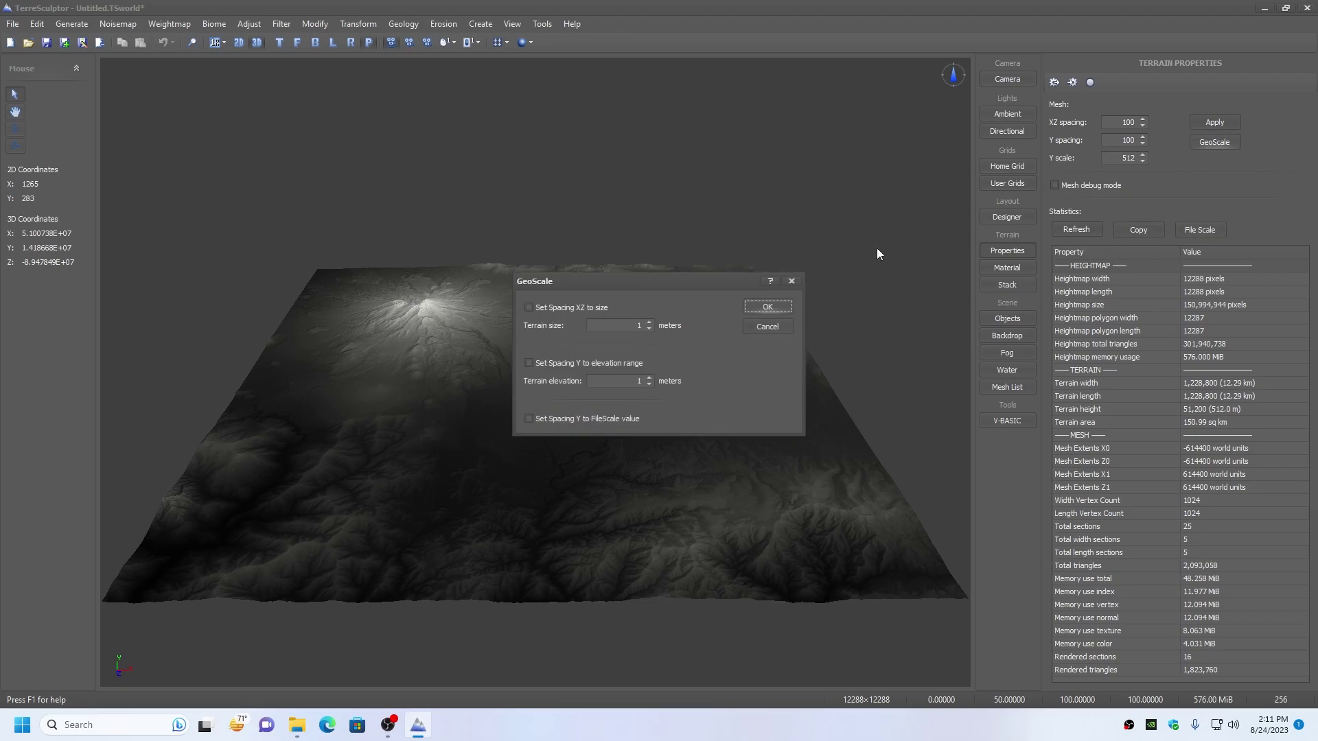
pyautogui.click(533, 420)
pyautogui.click(767, 308)
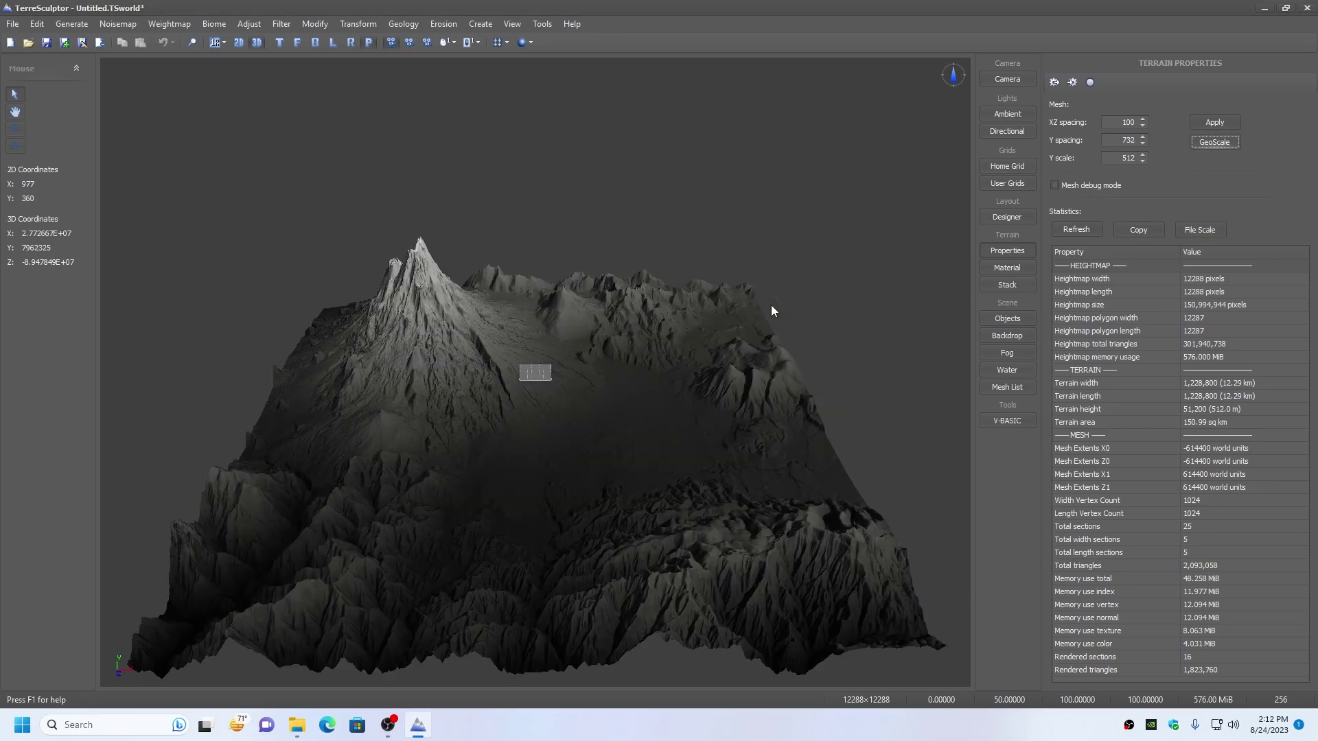
# Resample the Mount Shasta terrain with the 300 % preset and Best (Lanczos) quality.
pyautogui.click(908, 310)
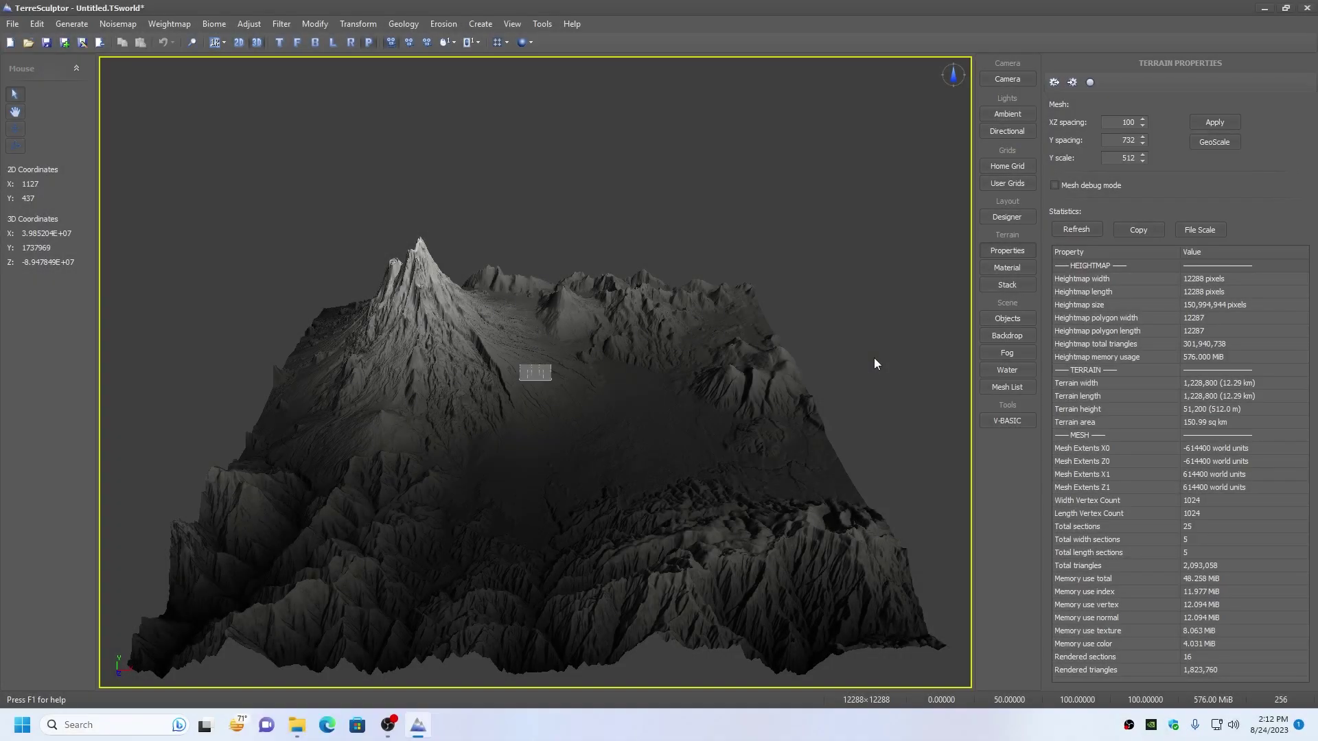
pyautogui.click(315, 24)
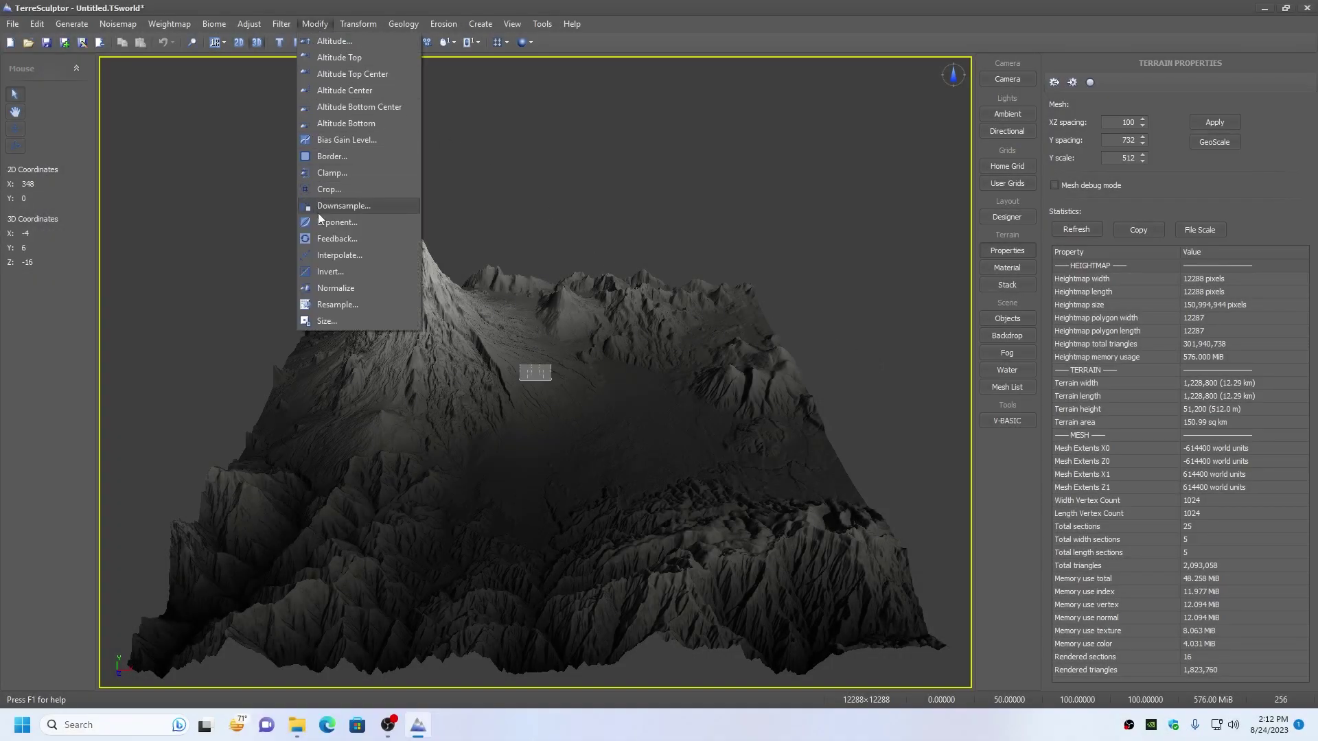
pyautogui.click(323, 304)
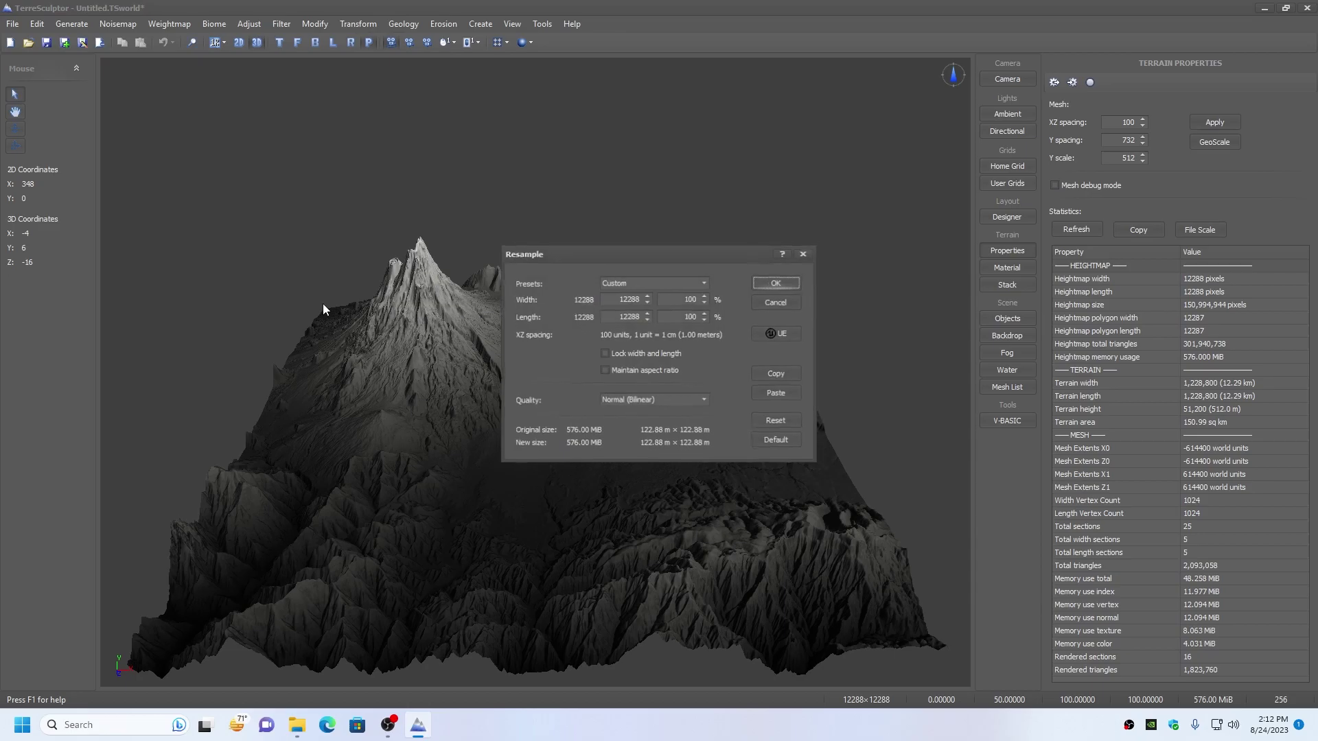
pyautogui.click(705, 282)
pyautogui.moveTo(704, 306); pyautogui.dragTo(704, 315)
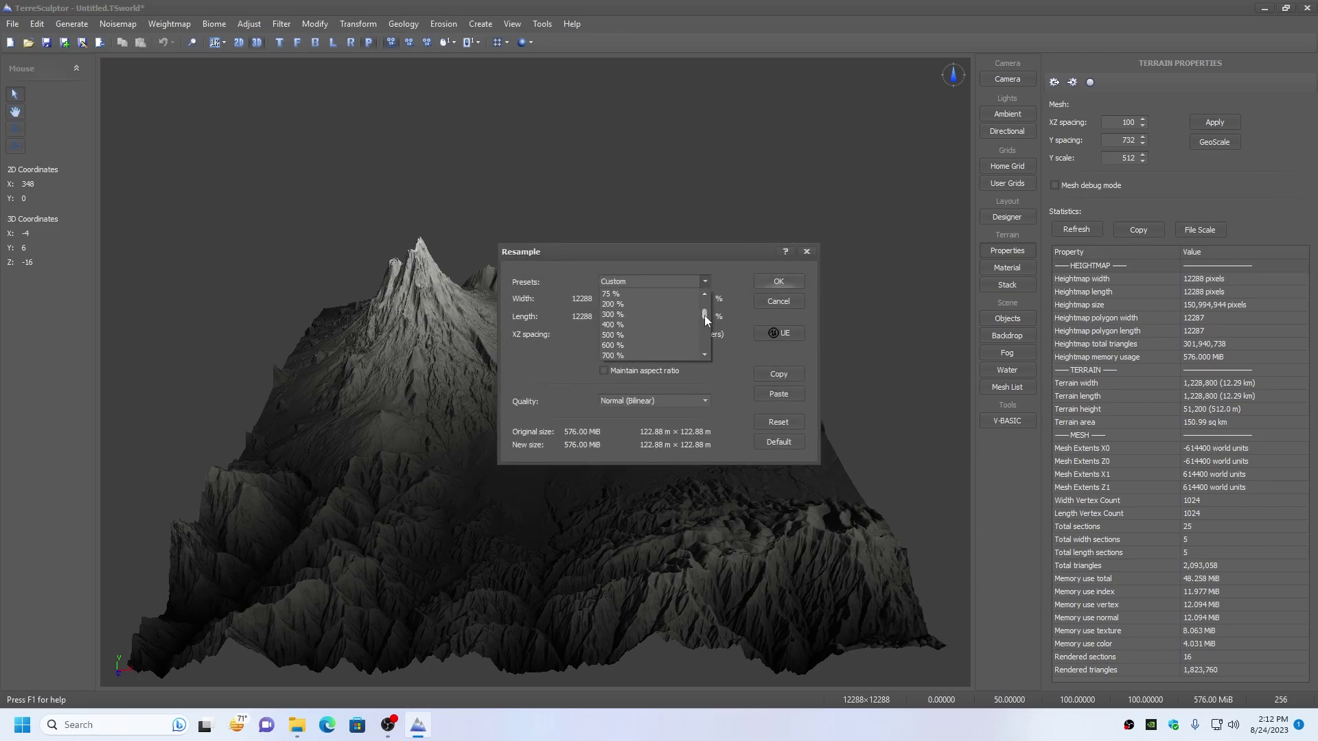
pyautogui.click(611, 312)
pyautogui.click(630, 401)
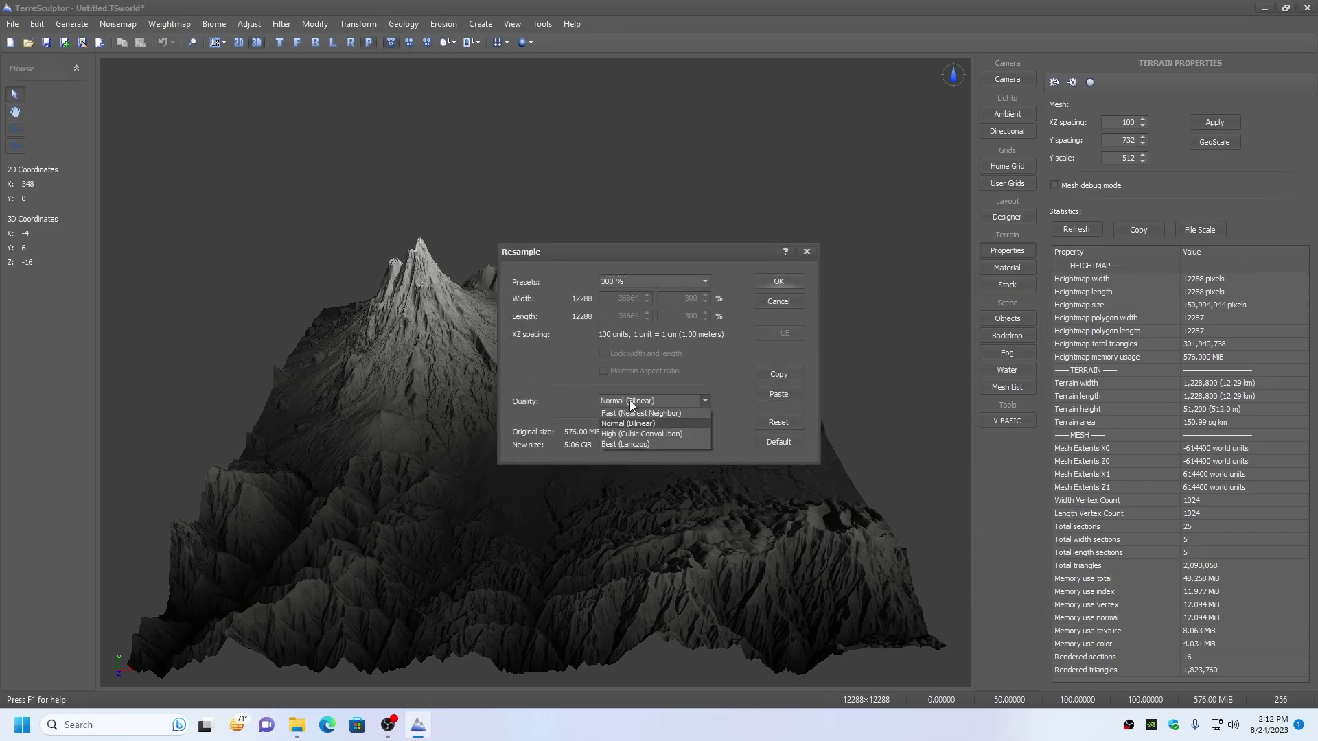
pyautogui.click(628, 442)
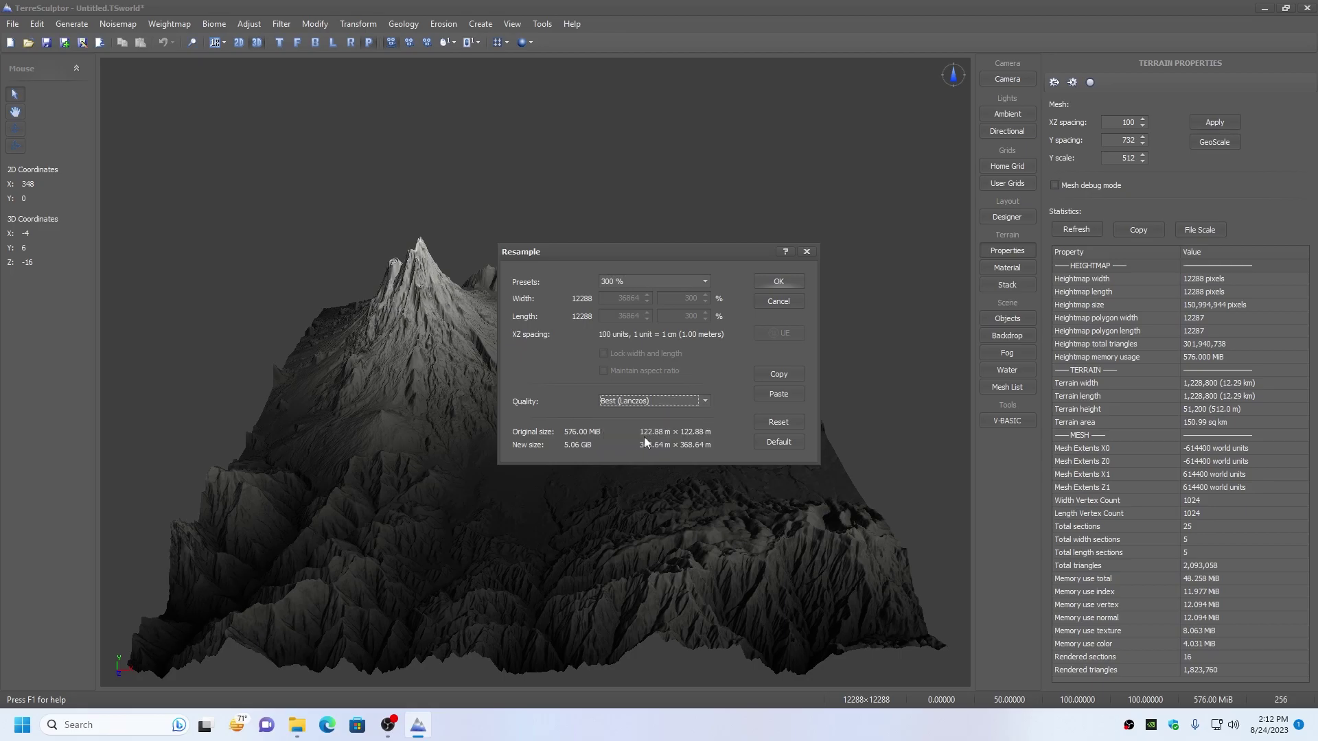
pyautogui.click(779, 280)
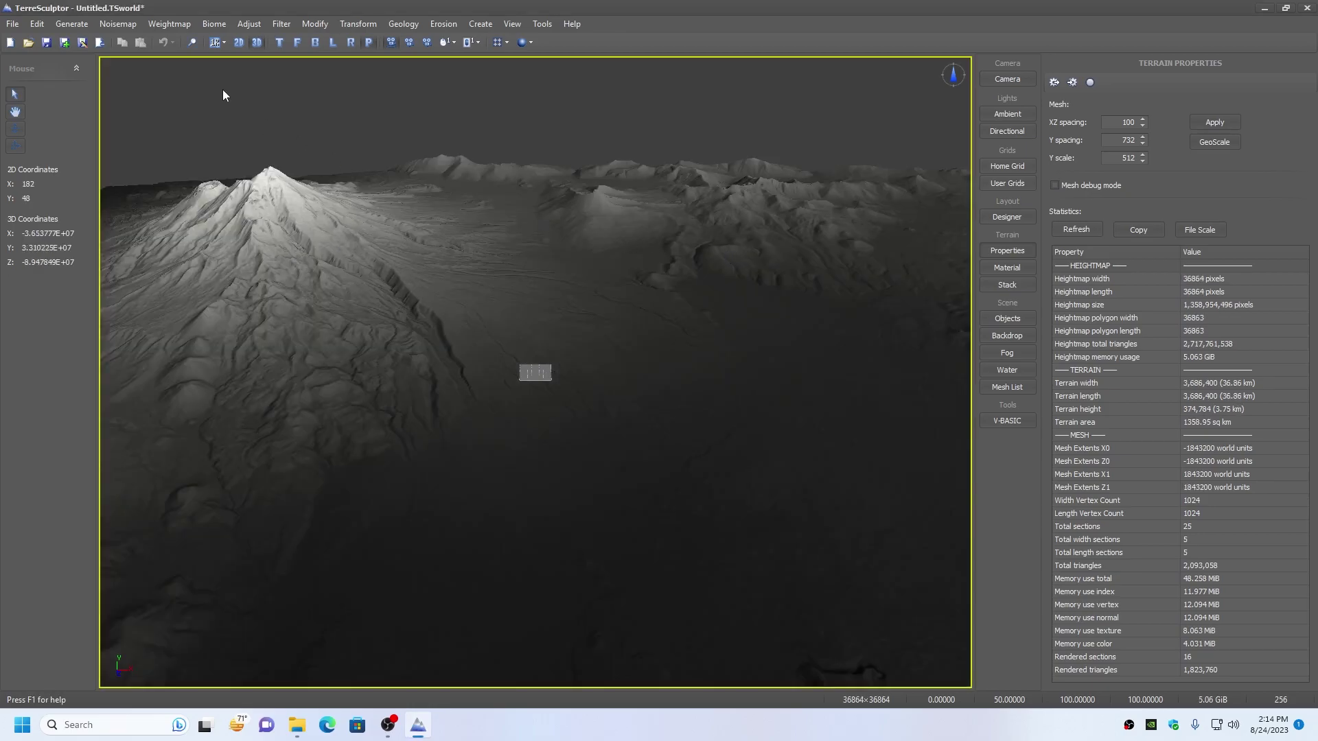
pyautogui.click(192, 44)
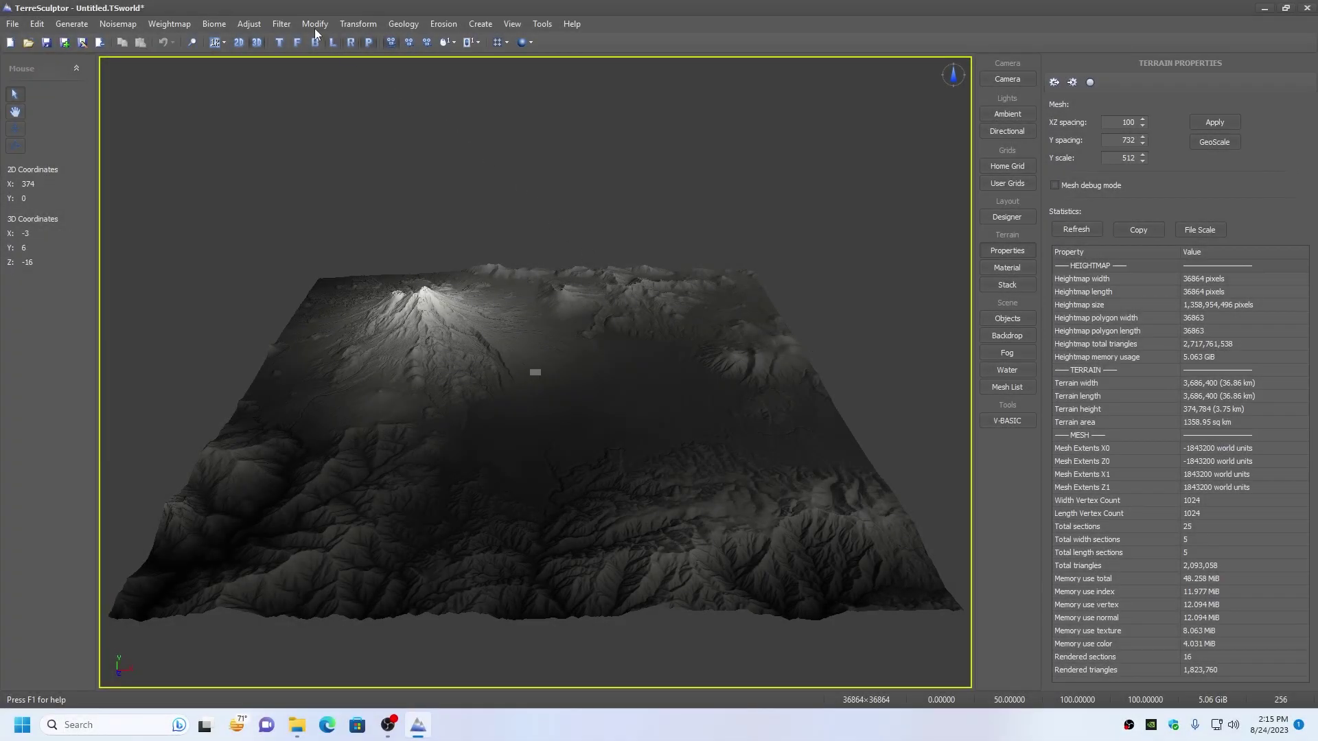
# Crop the terrain to a width and length of 32641 and normalize its altitude.
pyautogui.click(312, 24)
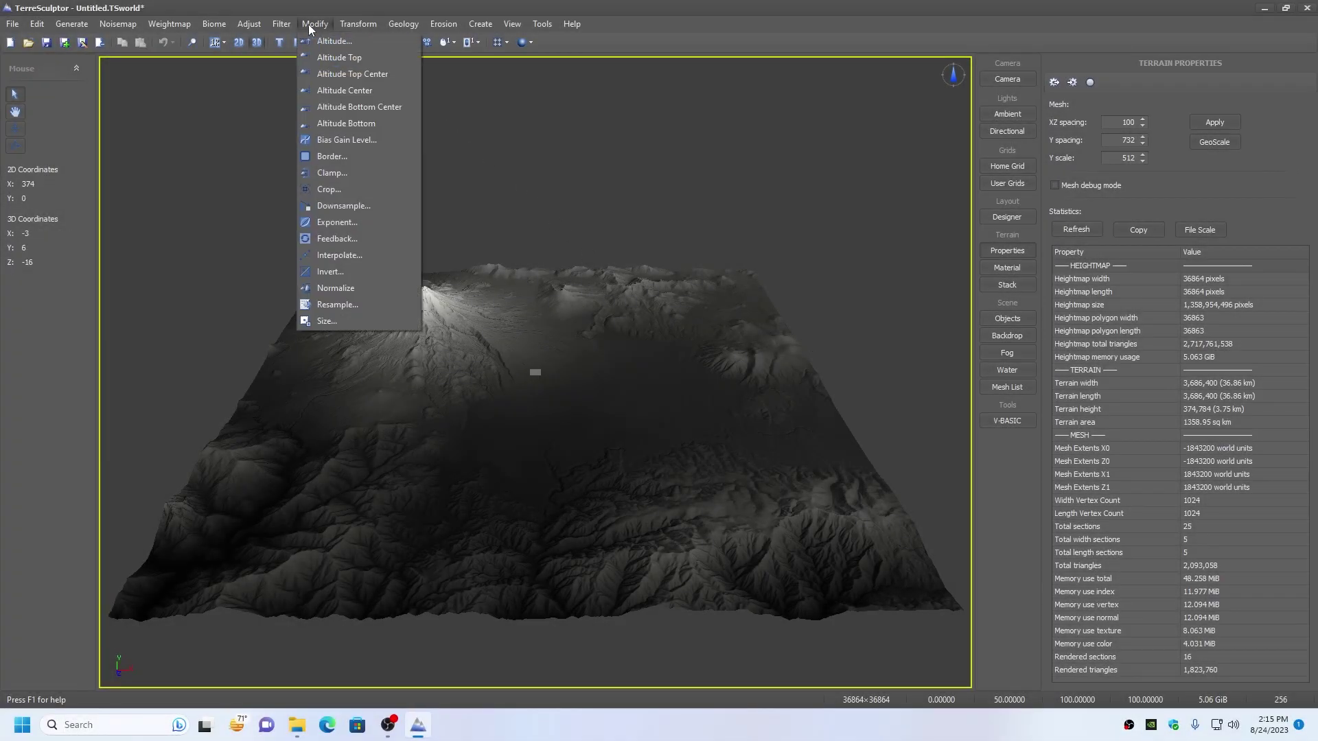
pyautogui.click(327, 190)
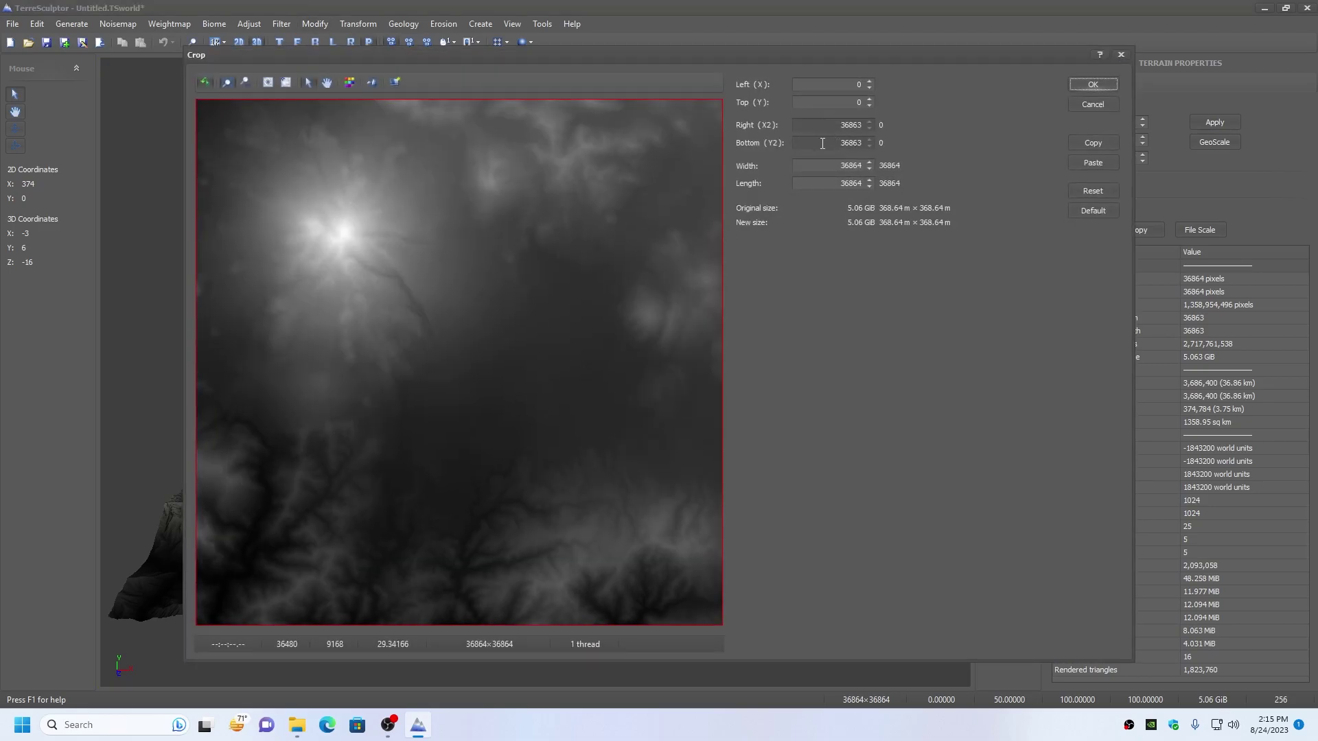
pyautogui.moveTo(832, 166); pyautogui.dragTo(882, 159)
pyautogui.write('32641')
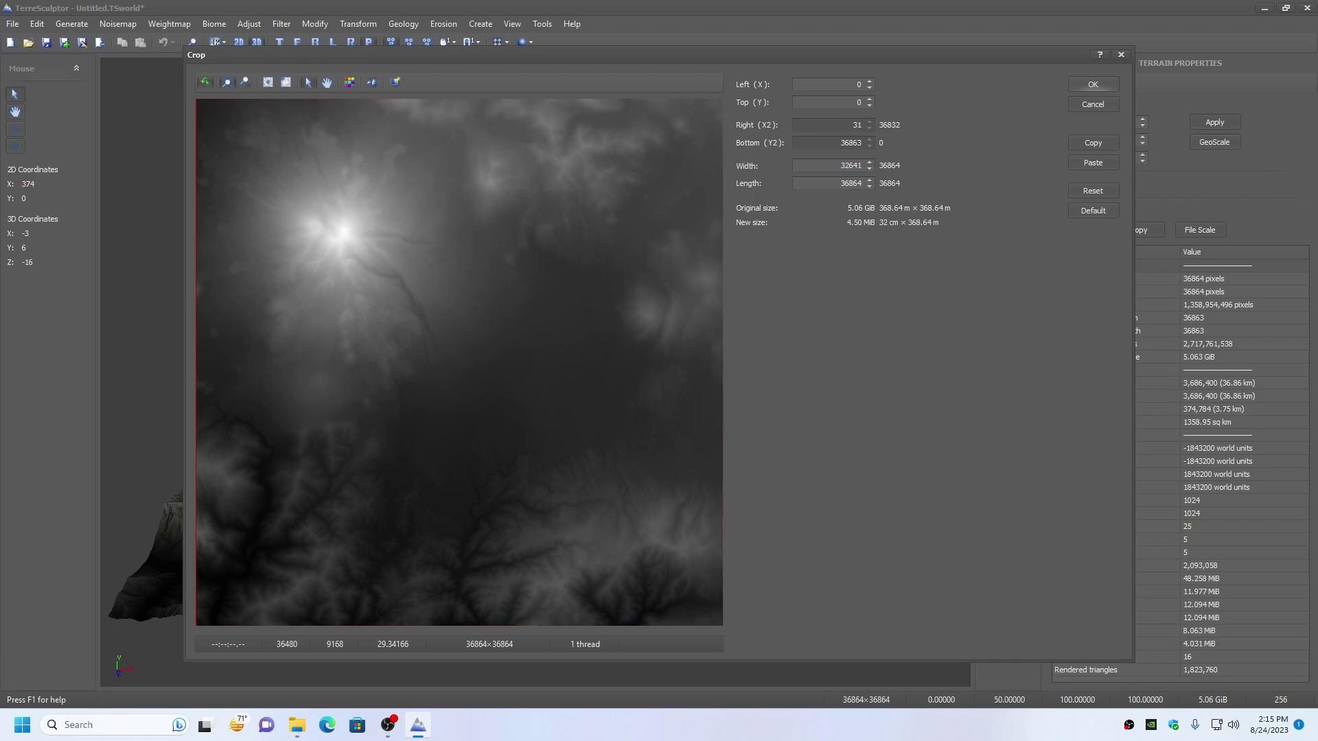
pyautogui.moveTo(838, 183); pyautogui.dragTo(899, 185)
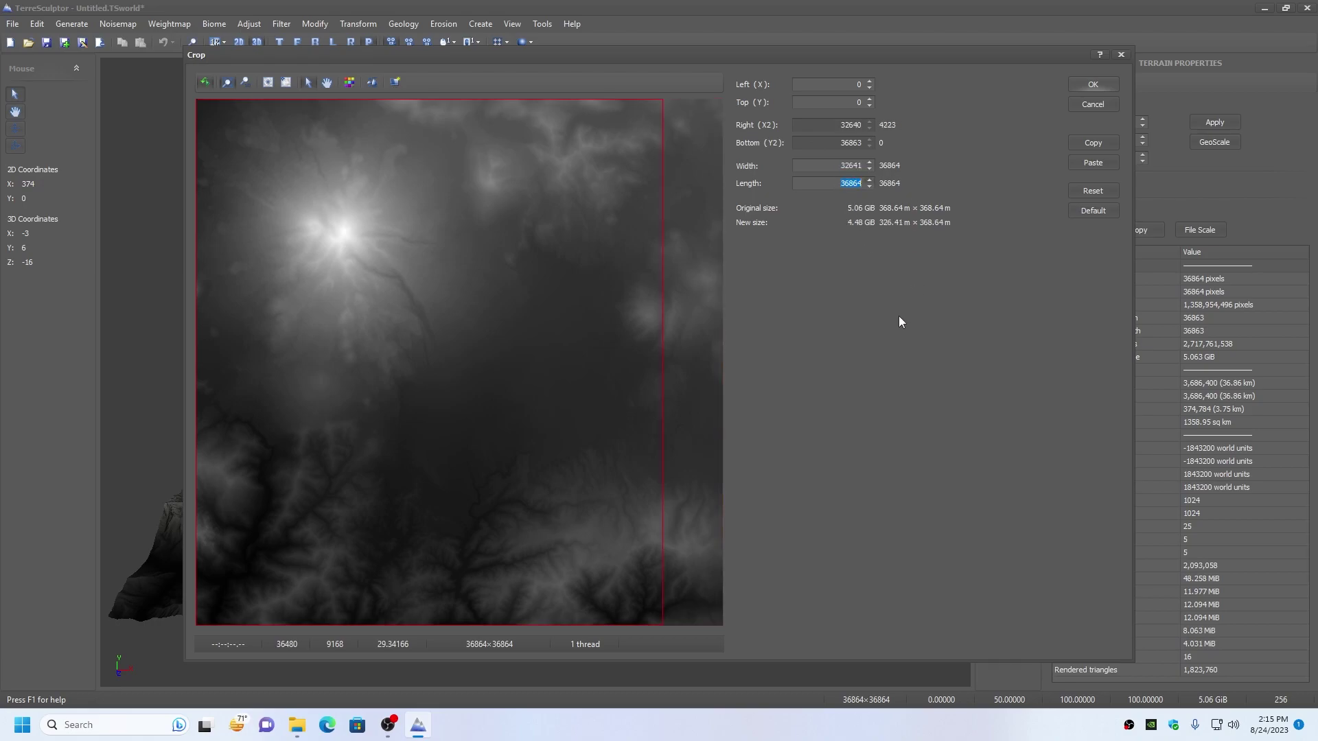
pyautogui.write('32641')
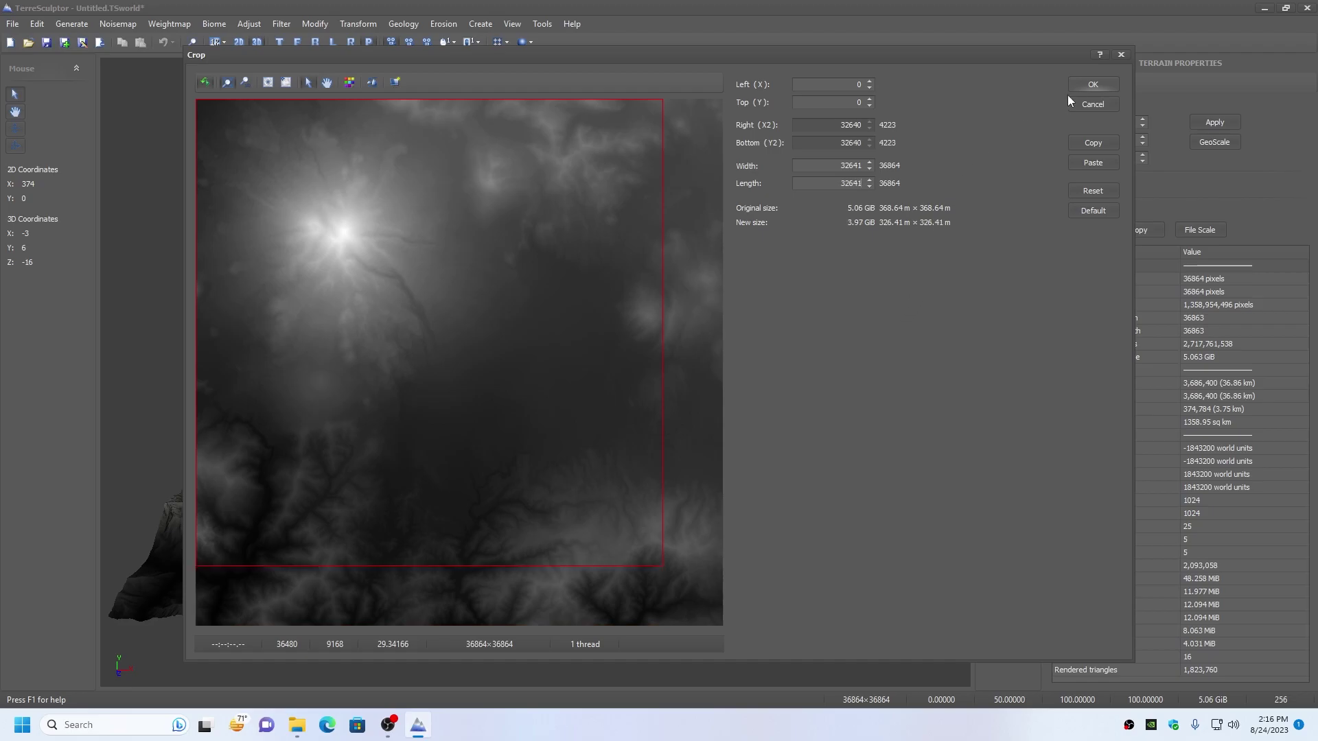
pyautogui.click(1094, 84)
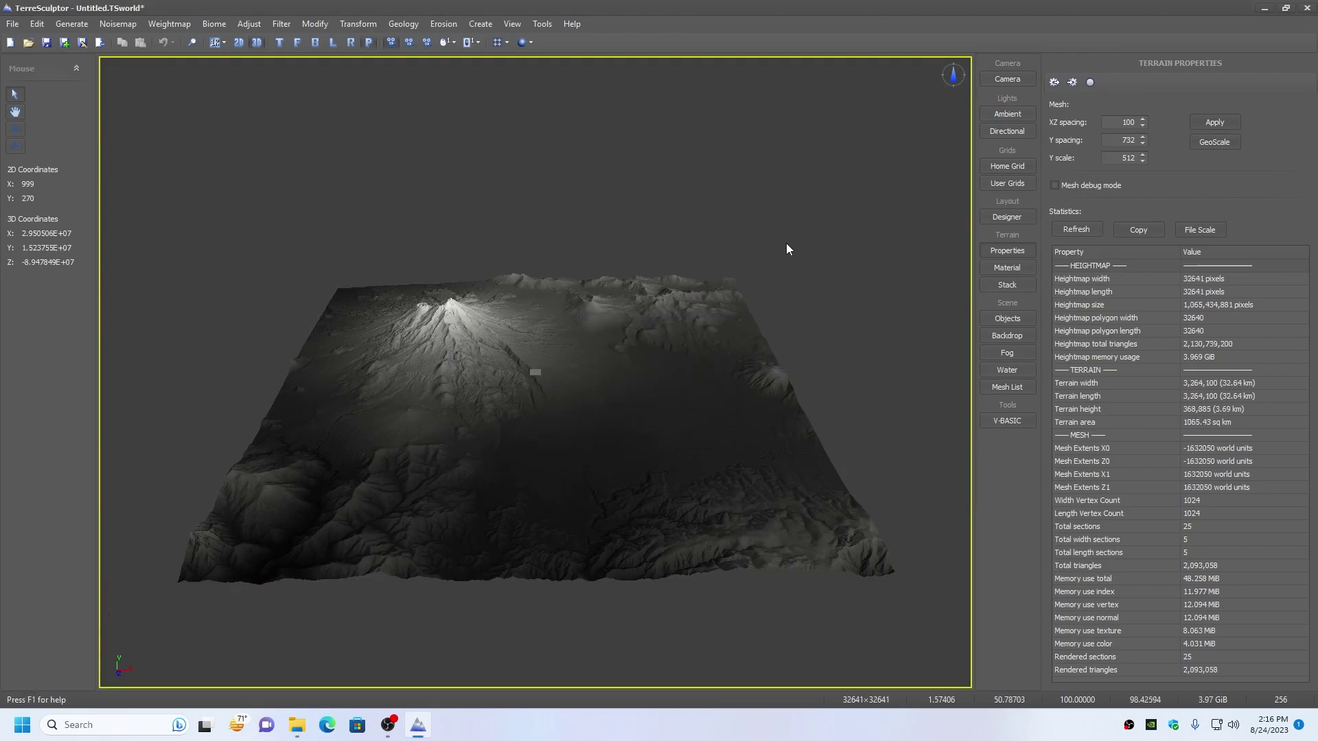
pyautogui.click(314, 24)
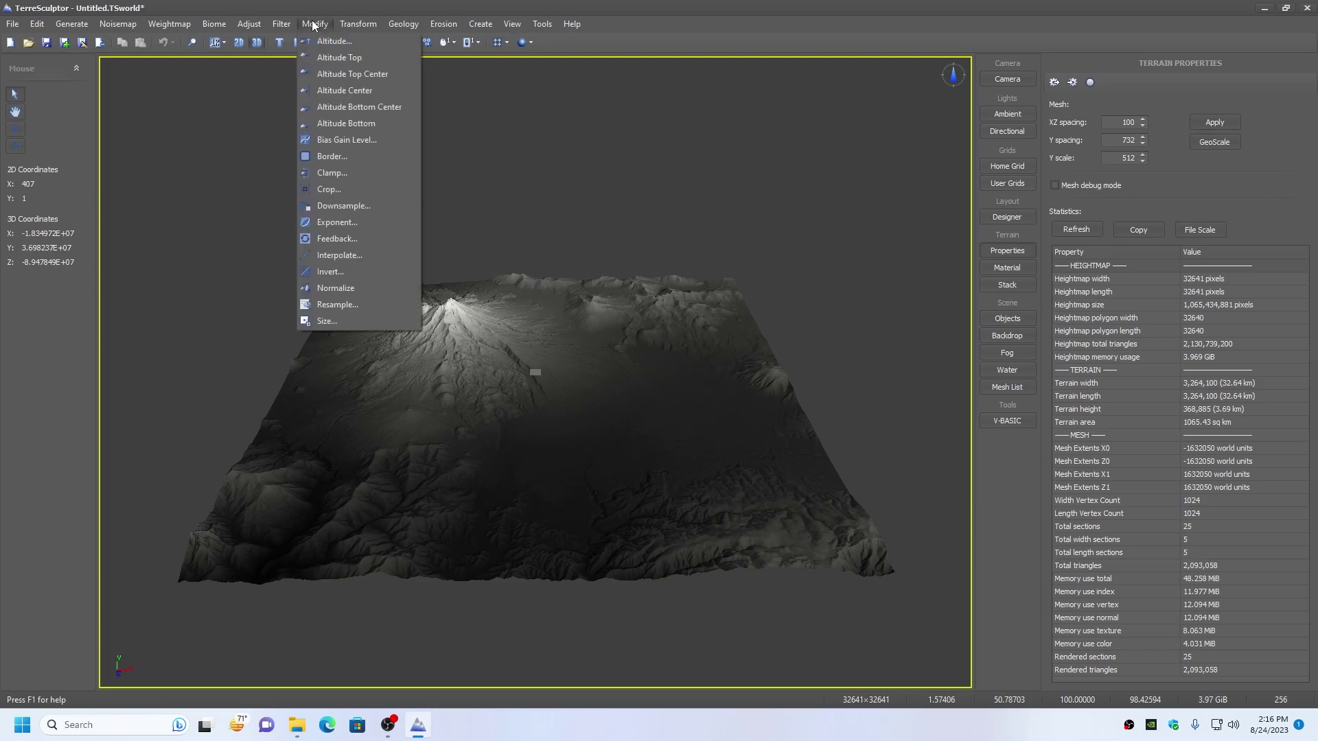
pyautogui.click(331, 288)
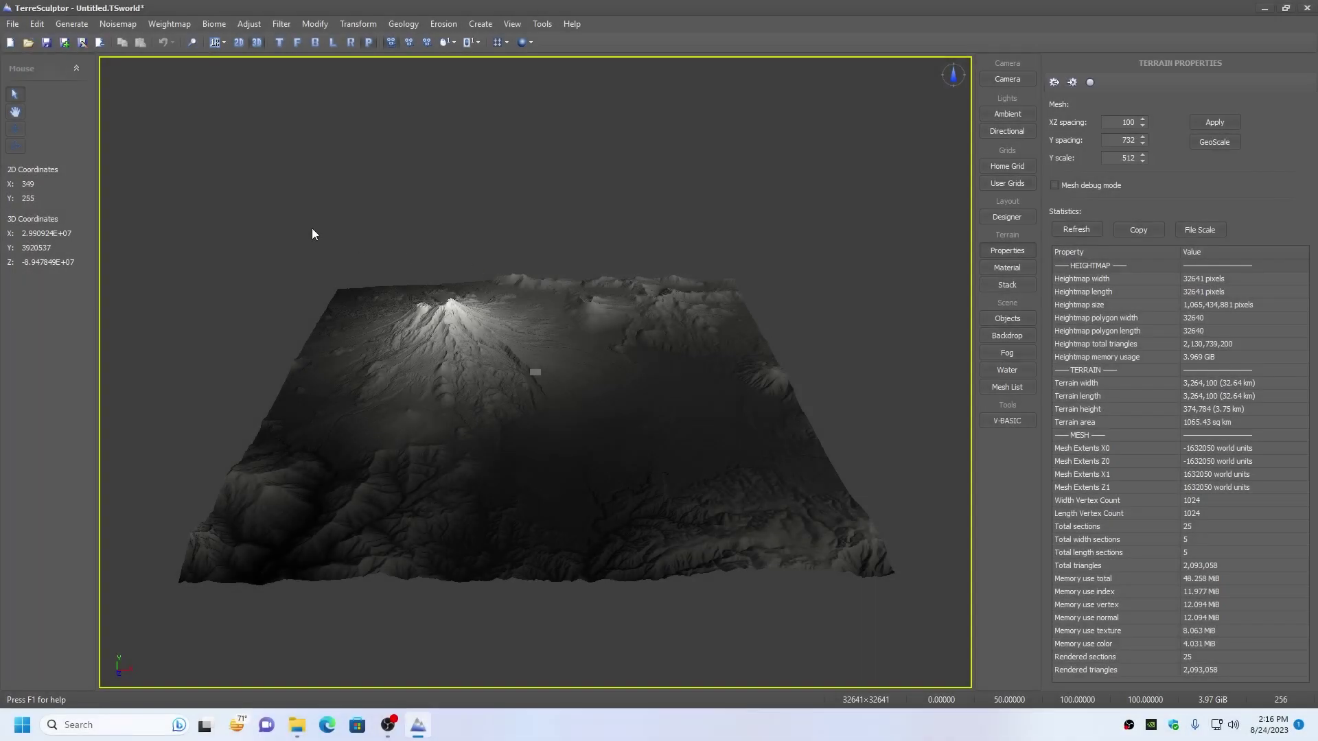
# Set up a terrain export into the Temp folder on Data (D:) in the PNG image [new] format.
pyautogui.click(17, 24)
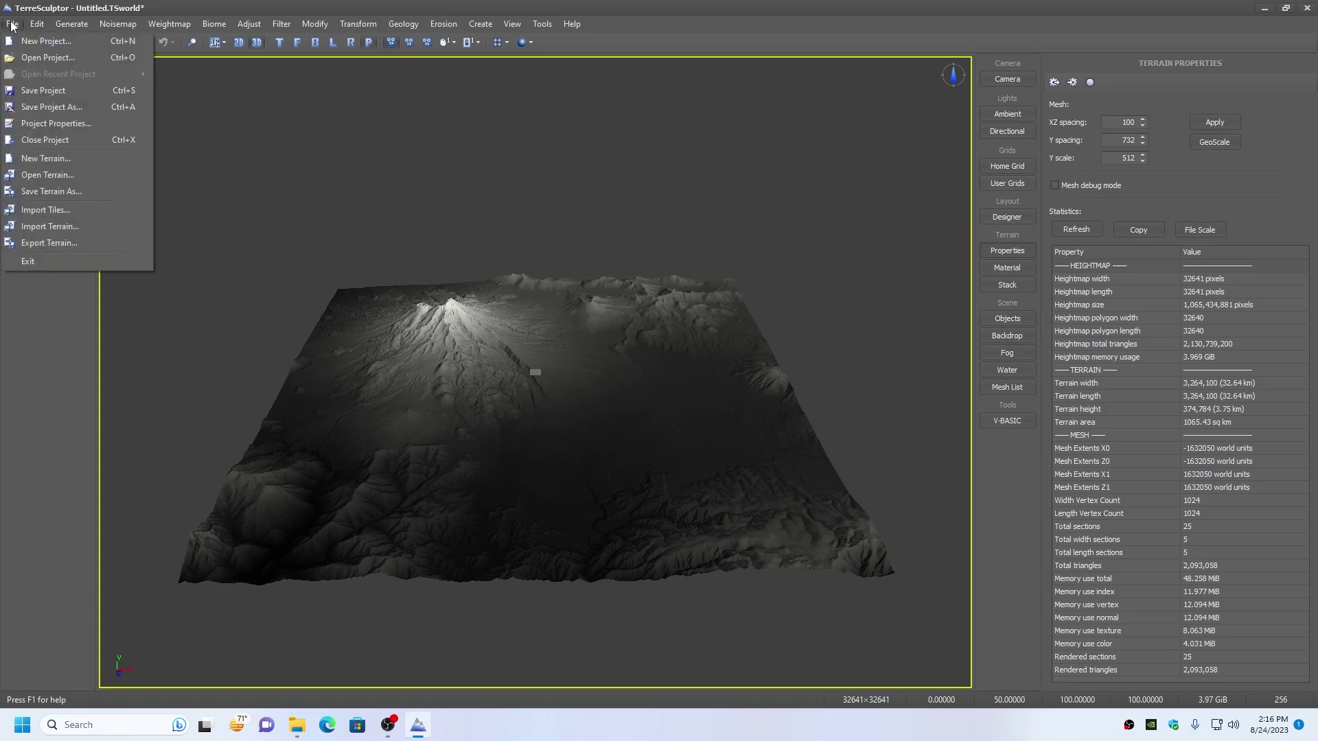
pyautogui.click(32, 243)
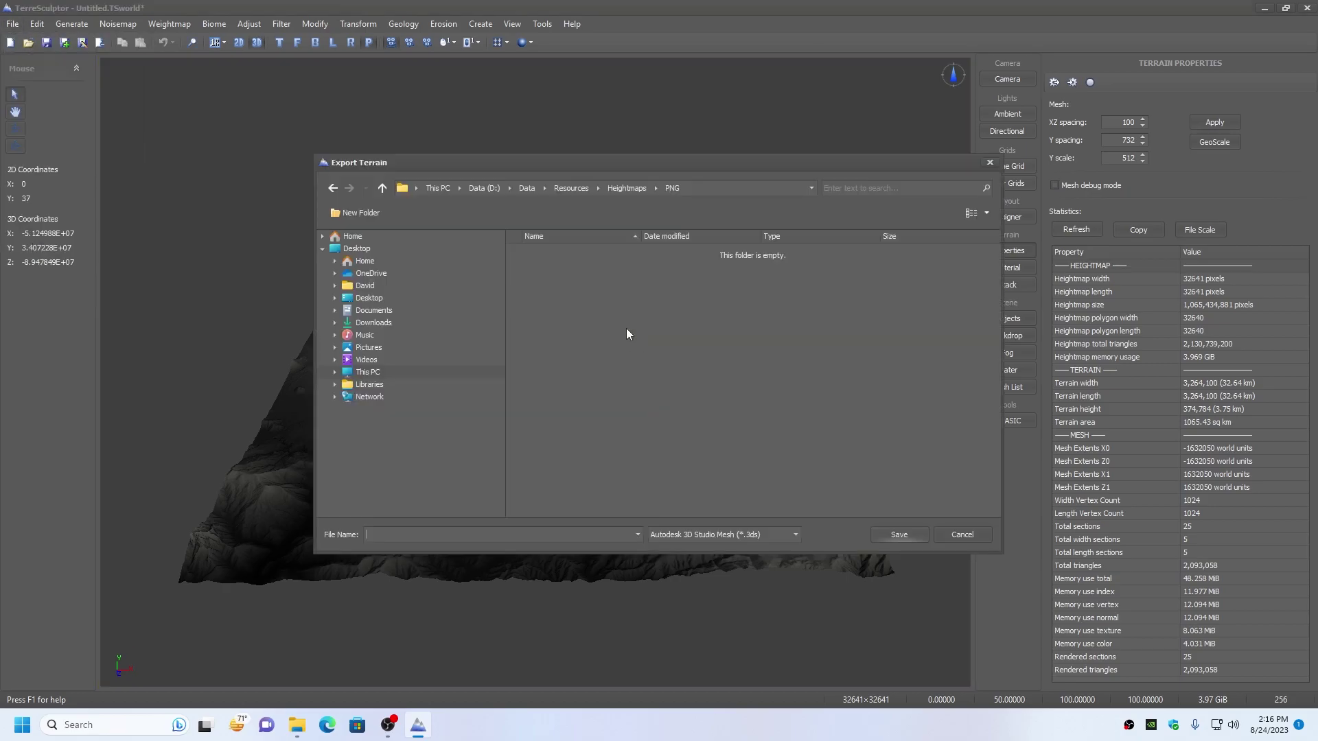
pyautogui.click(361, 371)
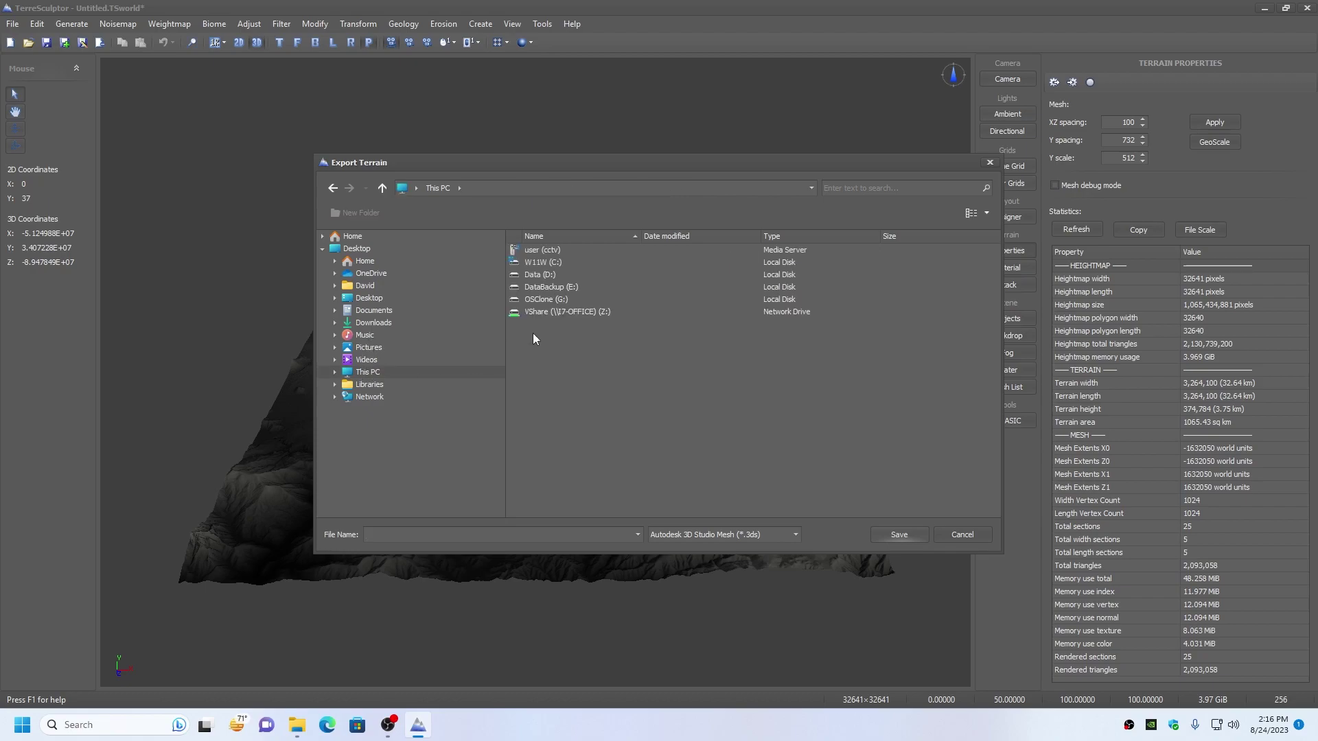
pyautogui.doubleClick(536, 273)
pyautogui.doubleClick(533, 264)
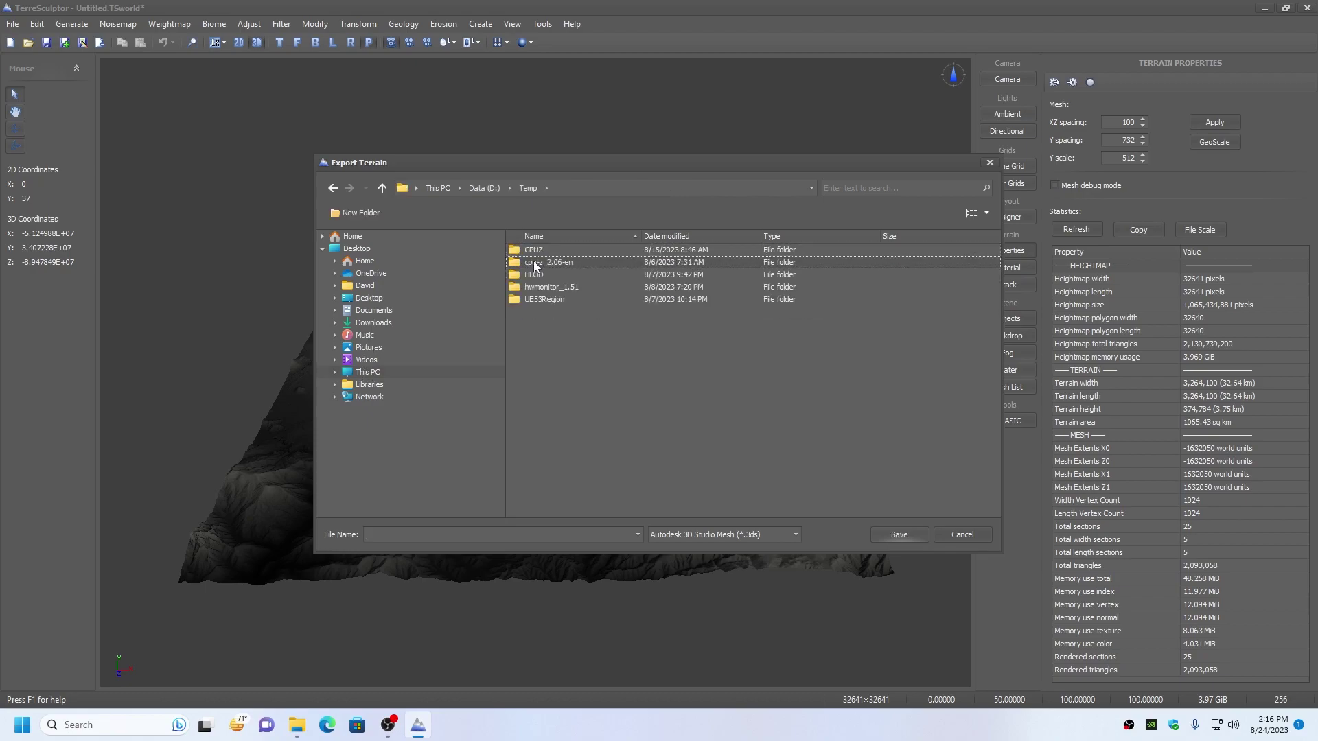
pyautogui.click(682, 535)
pyautogui.scroll(-5, 796, 560)
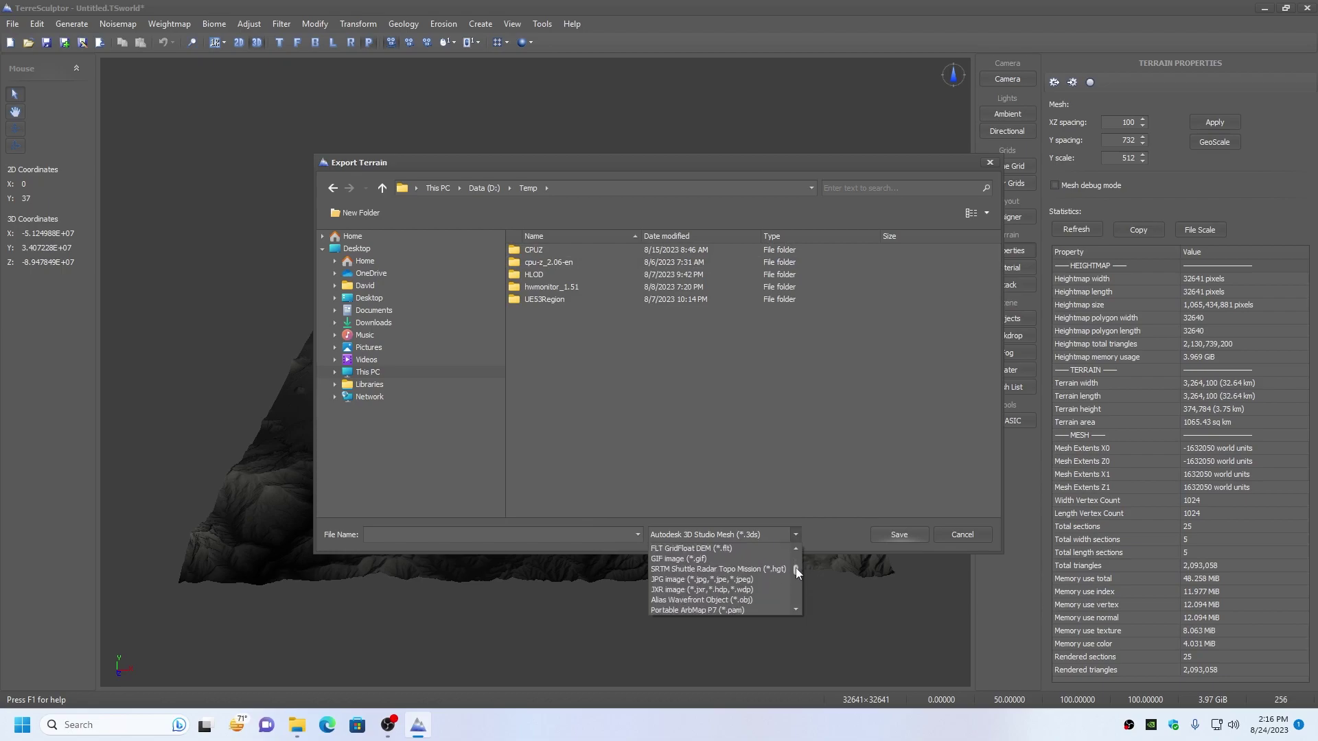
pyautogui.scroll(-2, 796, 572)
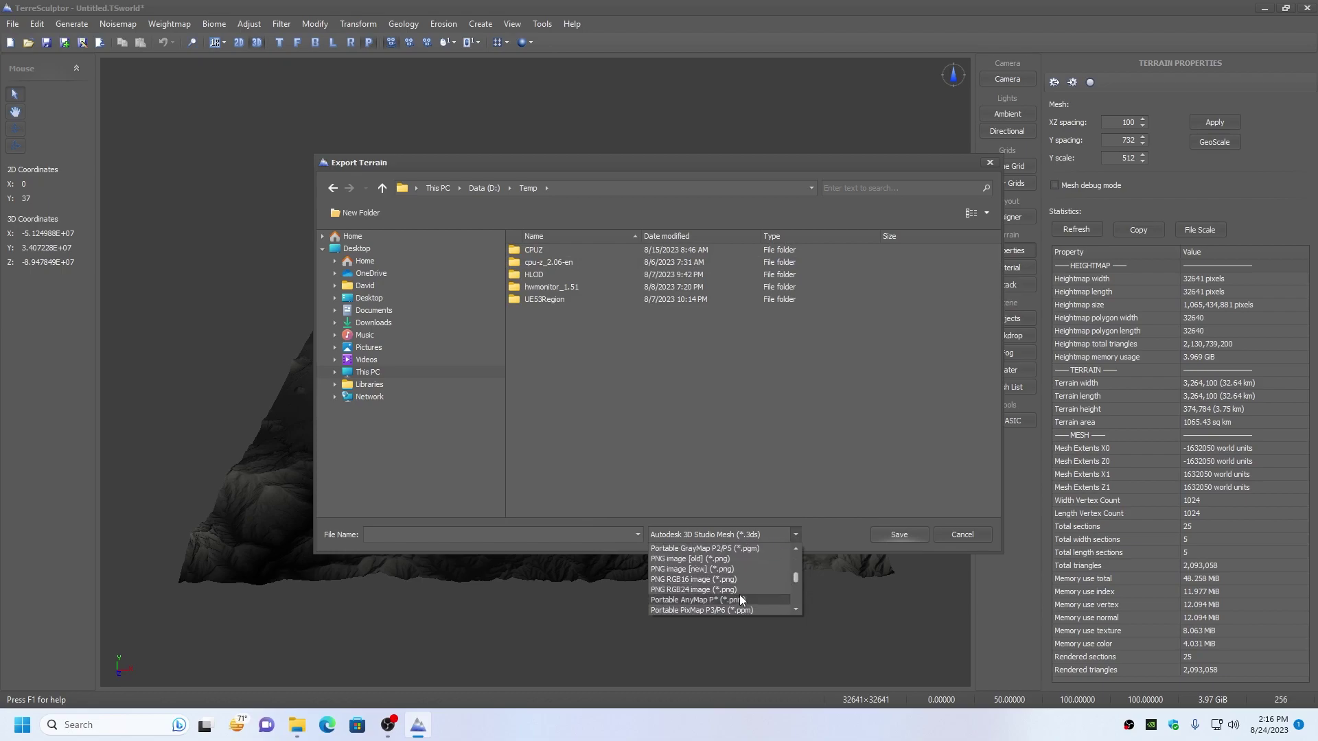
pyautogui.click(693, 568)
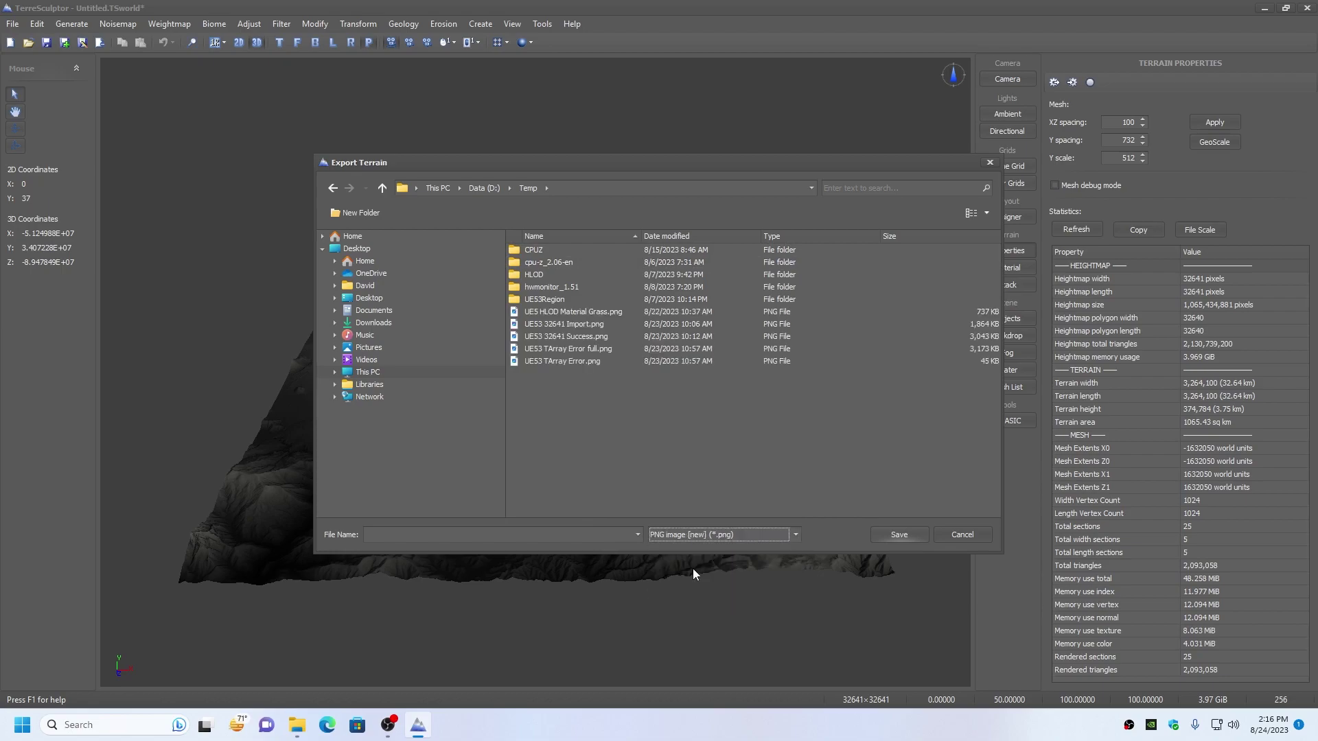
# Name the export file MtShasta32k and export it as a 16-bit Grayscale PNG with Grayscale source.
pyautogui.click(569, 536)
pyautogui.write('MtShasta32k')
pyautogui.click(898, 534)
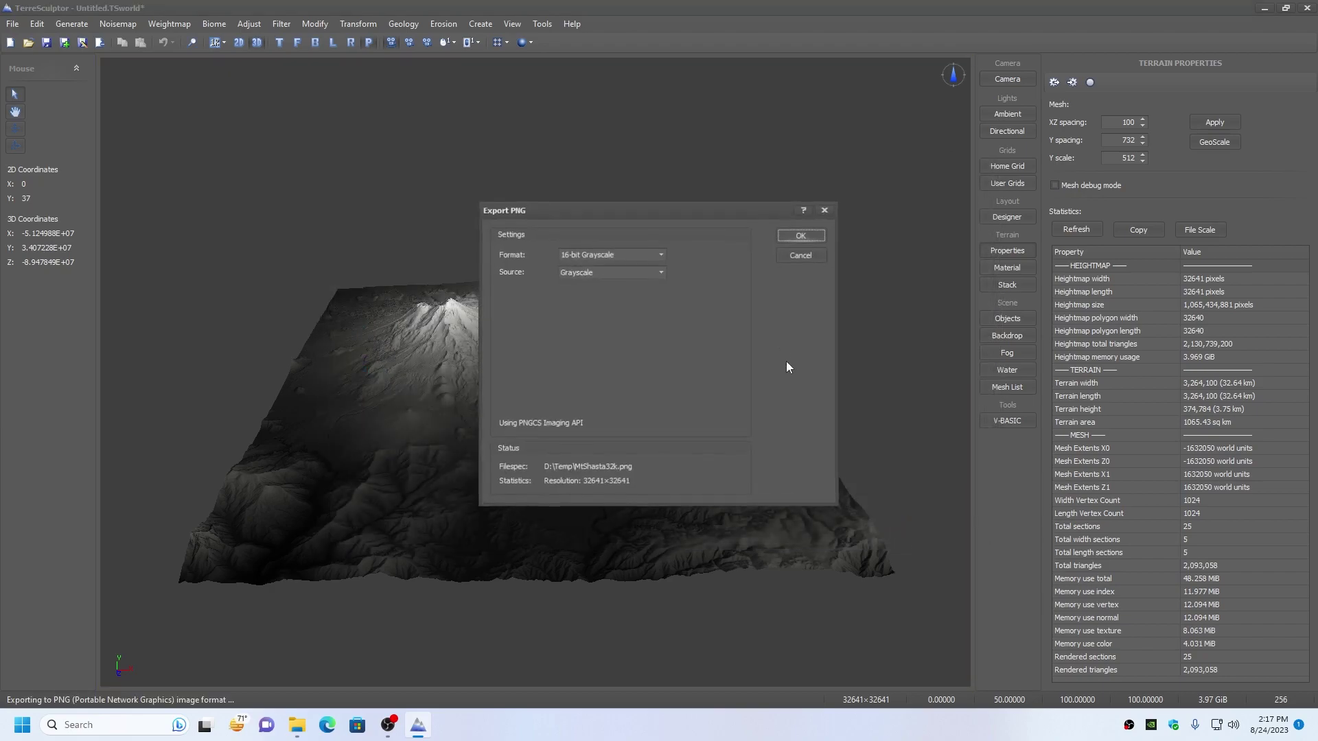
pyautogui.click(801, 234)
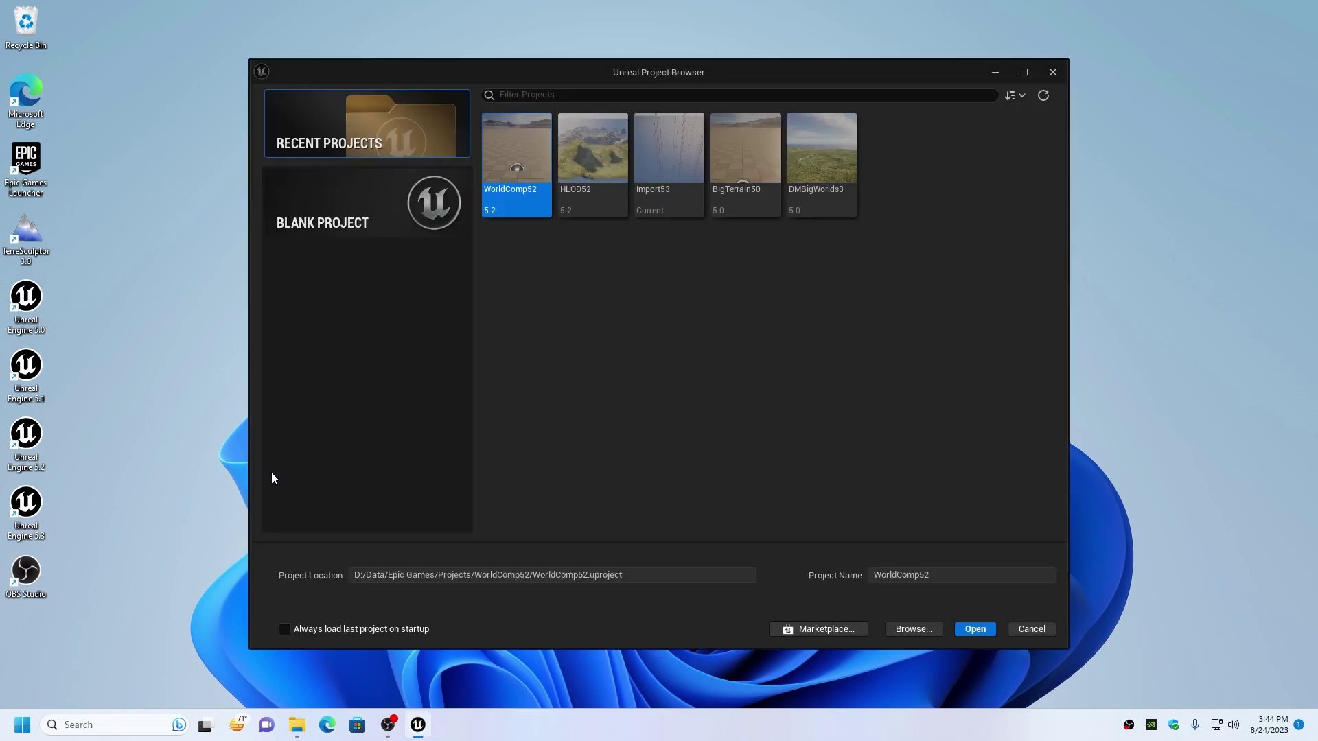
# Switch to Unreal Engine, open the Import53 project and create a new level from the Open World template.
pyautogui.click(674, 161)
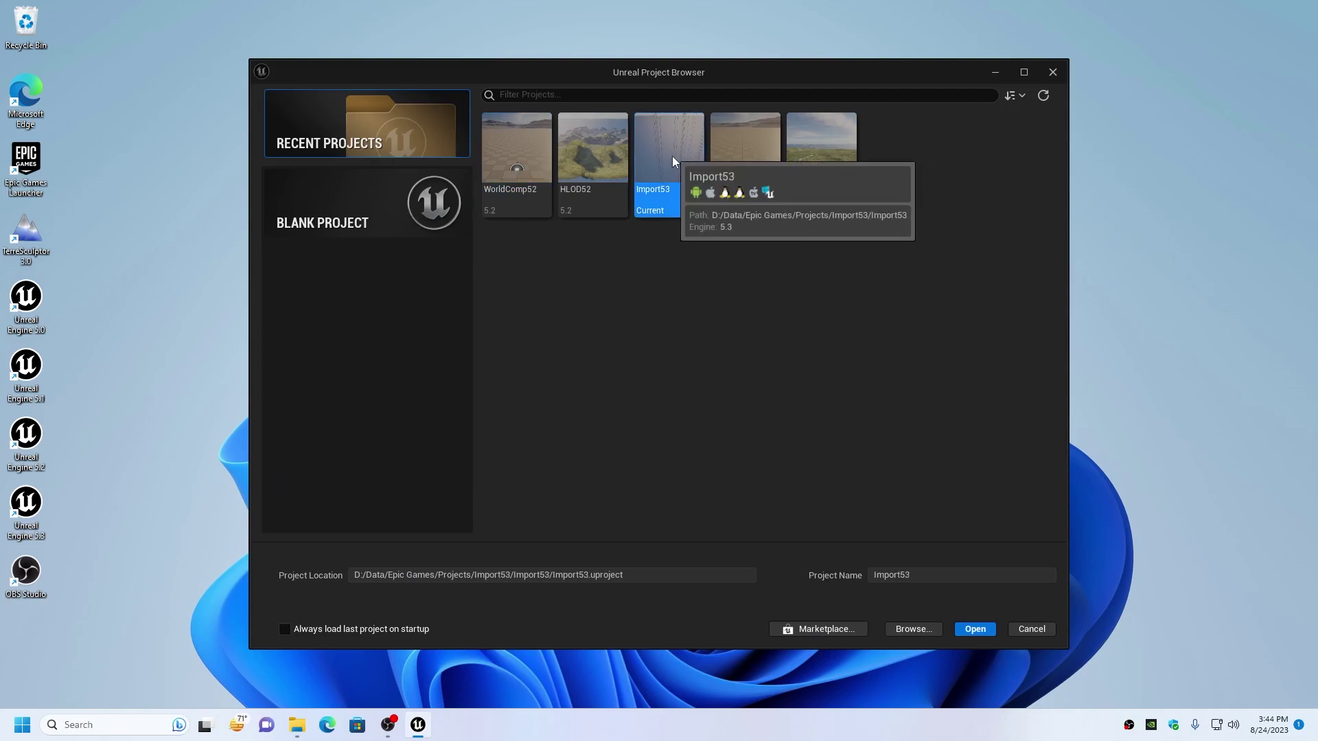
pyautogui.click(977, 628)
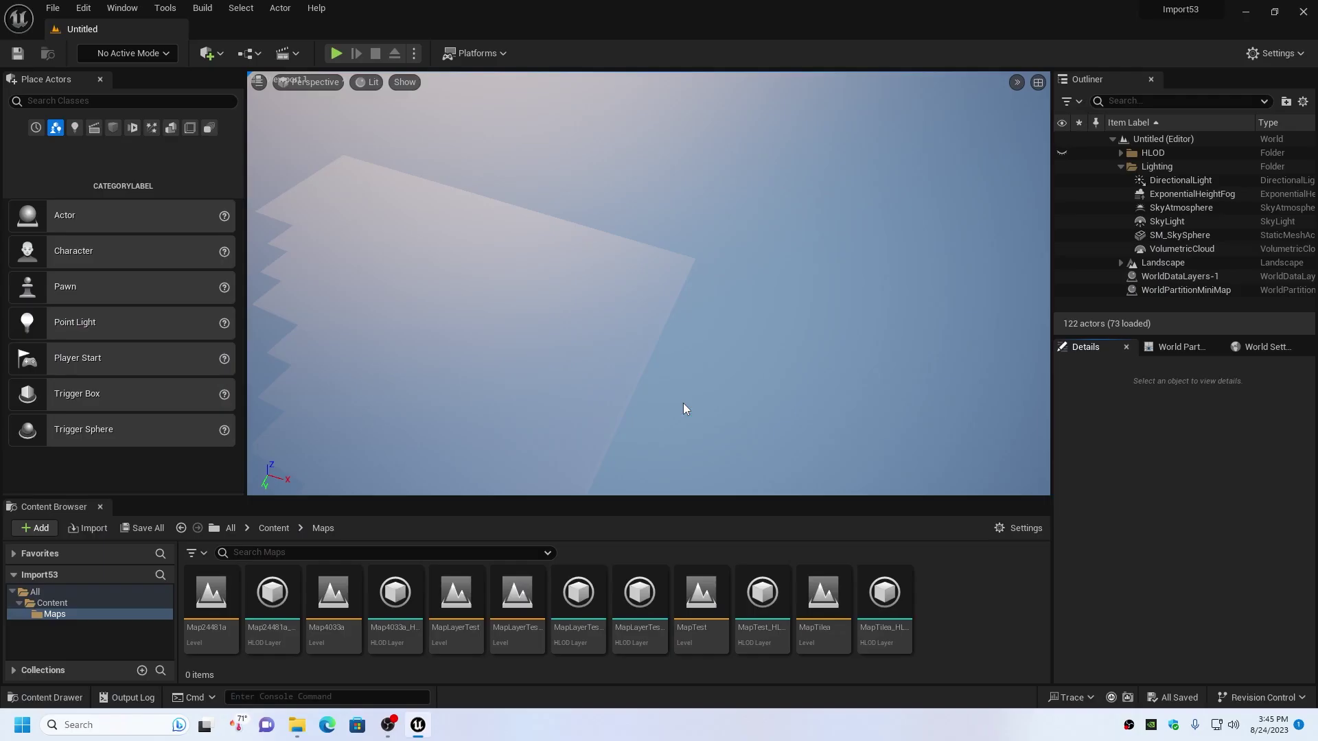
pyautogui.click(52, 8)
pyautogui.click(95, 44)
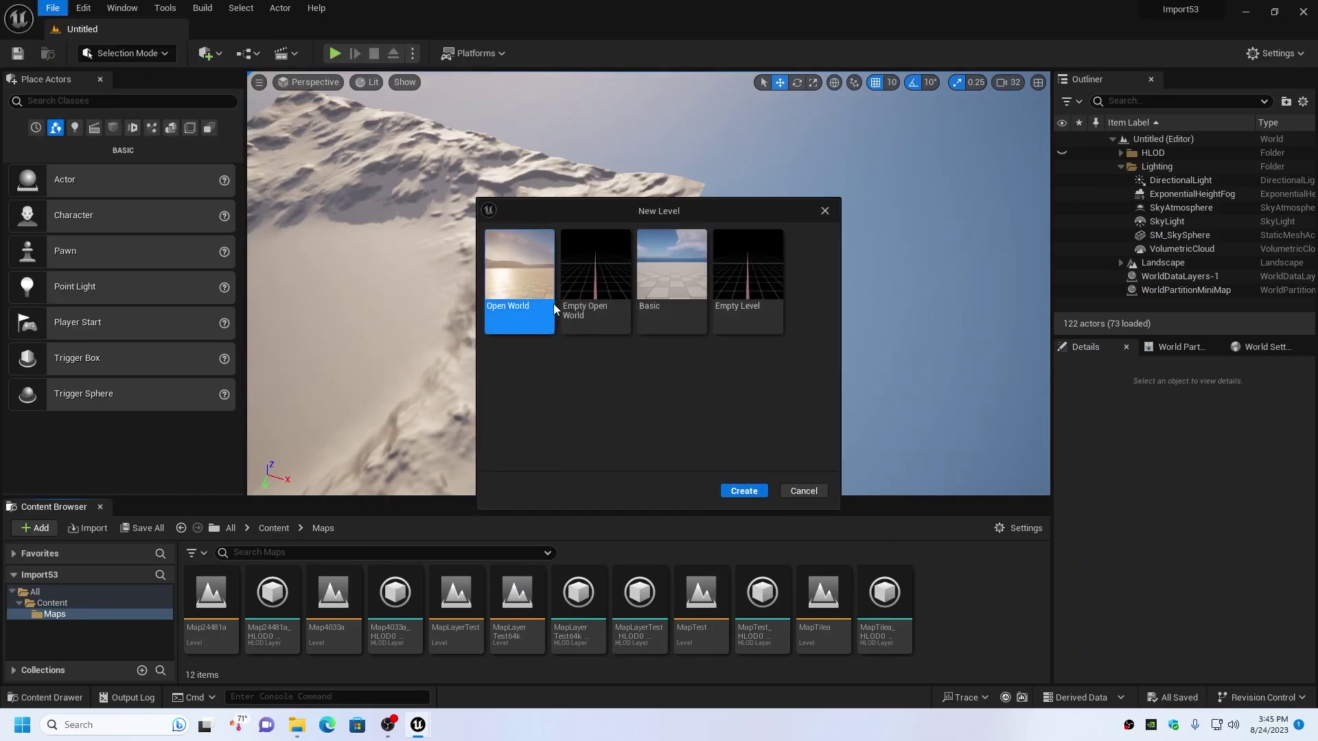
pyautogui.click(744, 490)
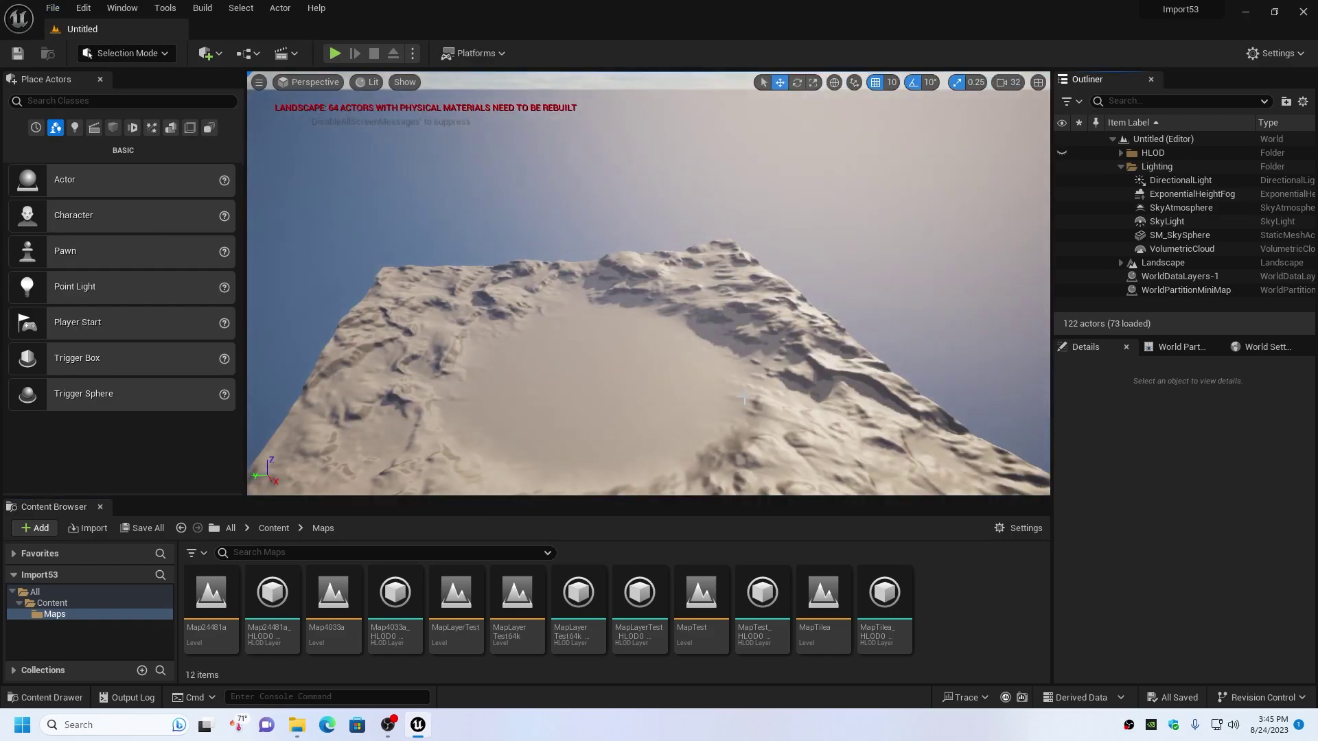
# Delete all LandscapeStreamingProxy actors and the Landscape actor from the new level.
pyautogui.click(1121, 166)
pyautogui.click(1121, 179)
pyautogui.click(1171, 193)
pyautogui.moveTo(1308, 149); pyautogui.dragTo(1308, 271)
pyautogui.keyDown('shift'); pyautogui.click(1197, 278); pyautogui.keyUp('shift')
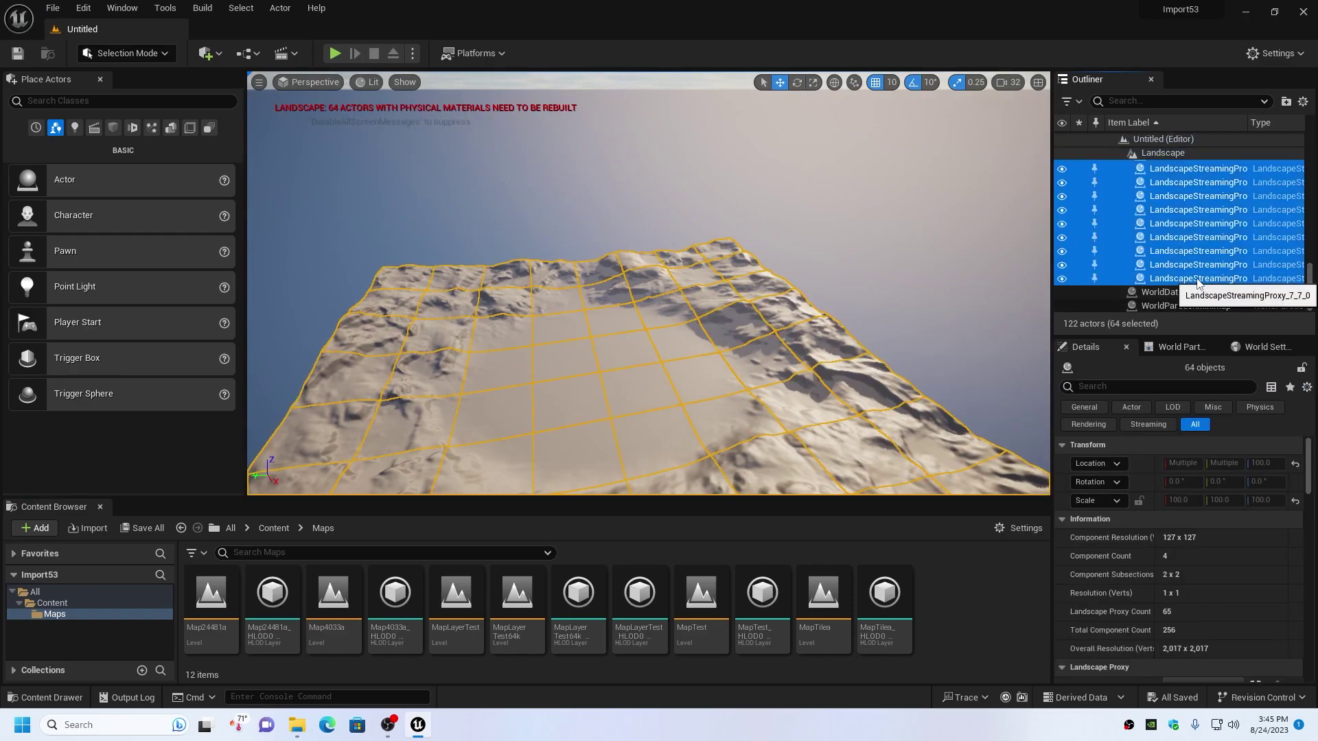
pyautogui.press('Delete')
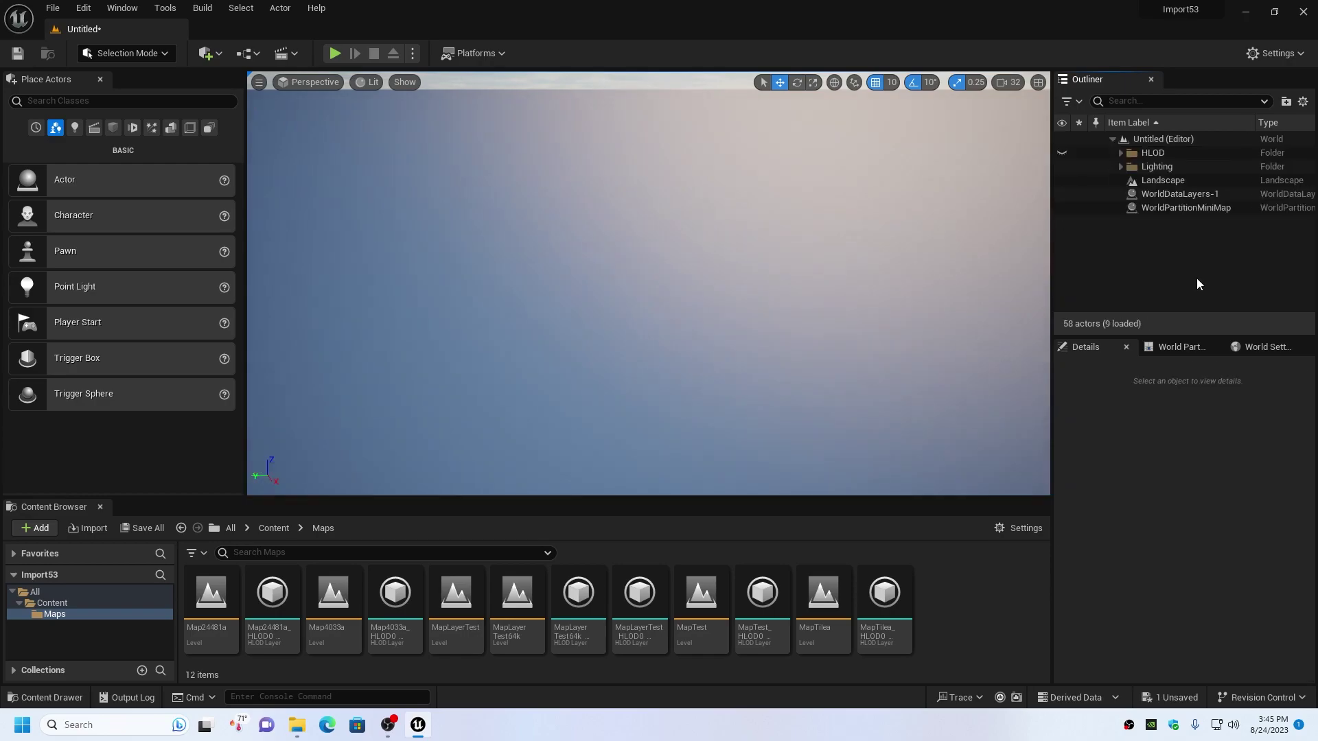
pyautogui.click(1164, 180)
pyautogui.press('Delete')
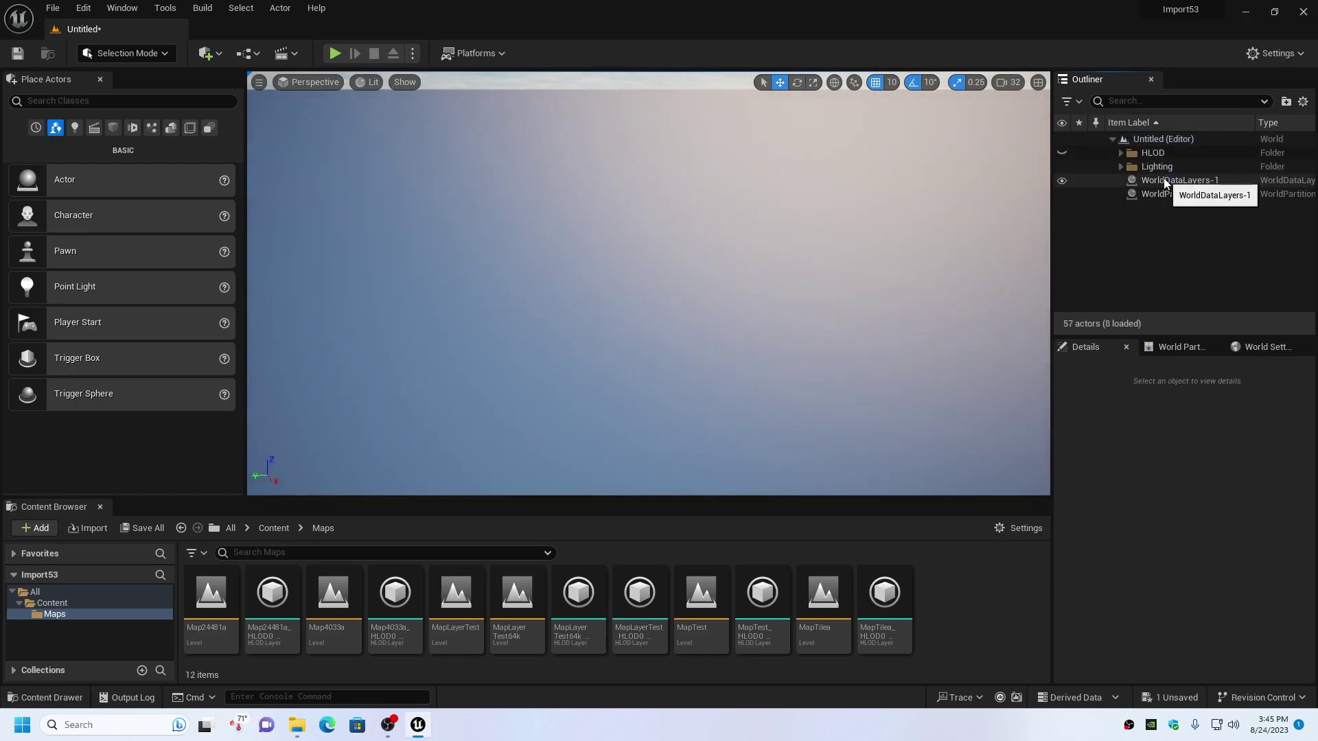
# Save the current level as Map32km in the Maps content folder.
pyautogui.click(53, 8)
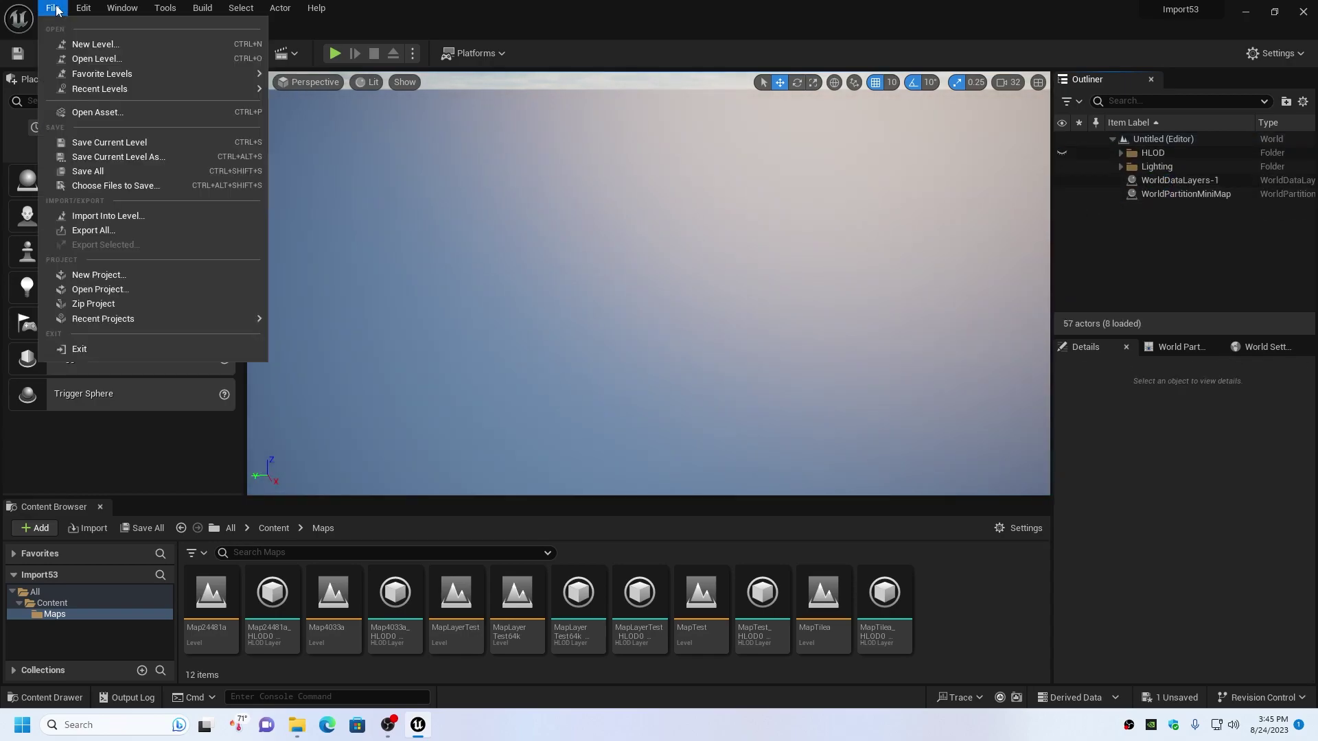
pyautogui.click(96, 158)
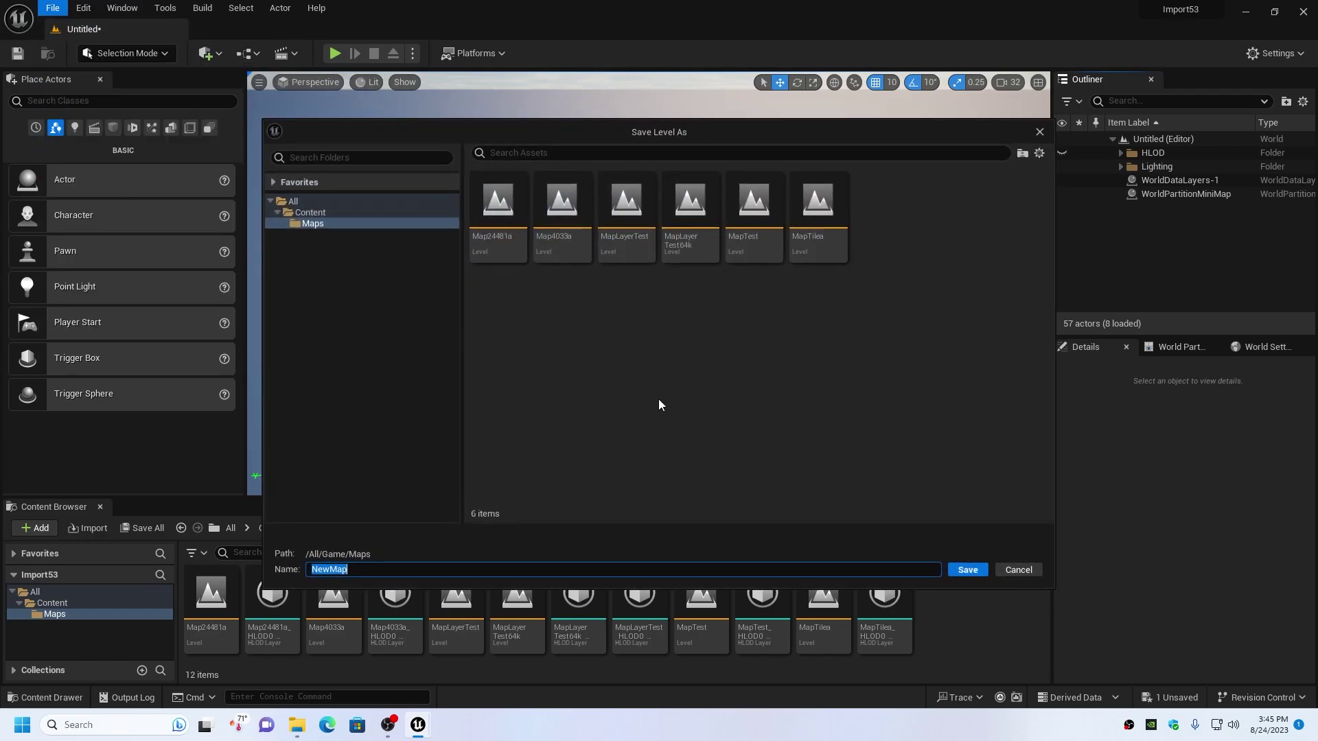
pyautogui.write('Map32km')
pyautogui.click(968, 571)
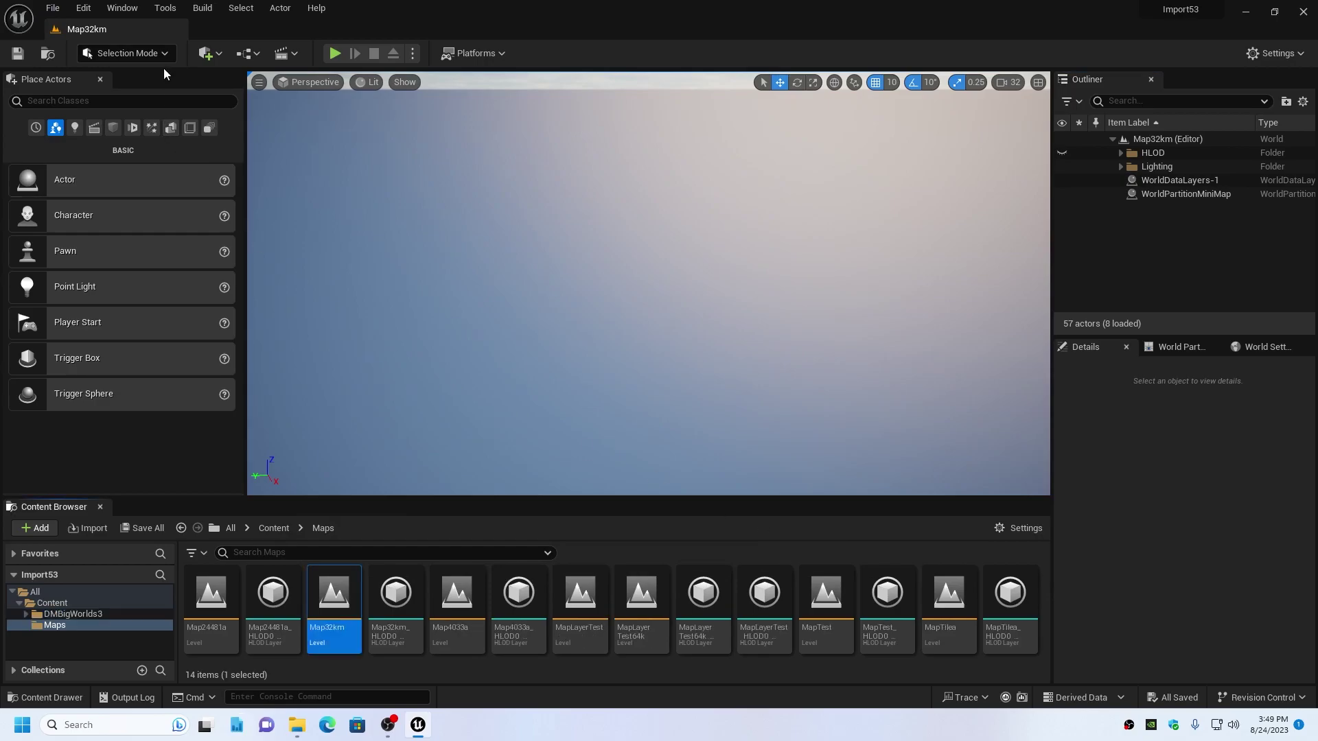
# Enter Landscape mode, set the new landscape to import from file and disable Enable Edit Layers.
pyautogui.click(141, 54)
pyautogui.click(150, 89)
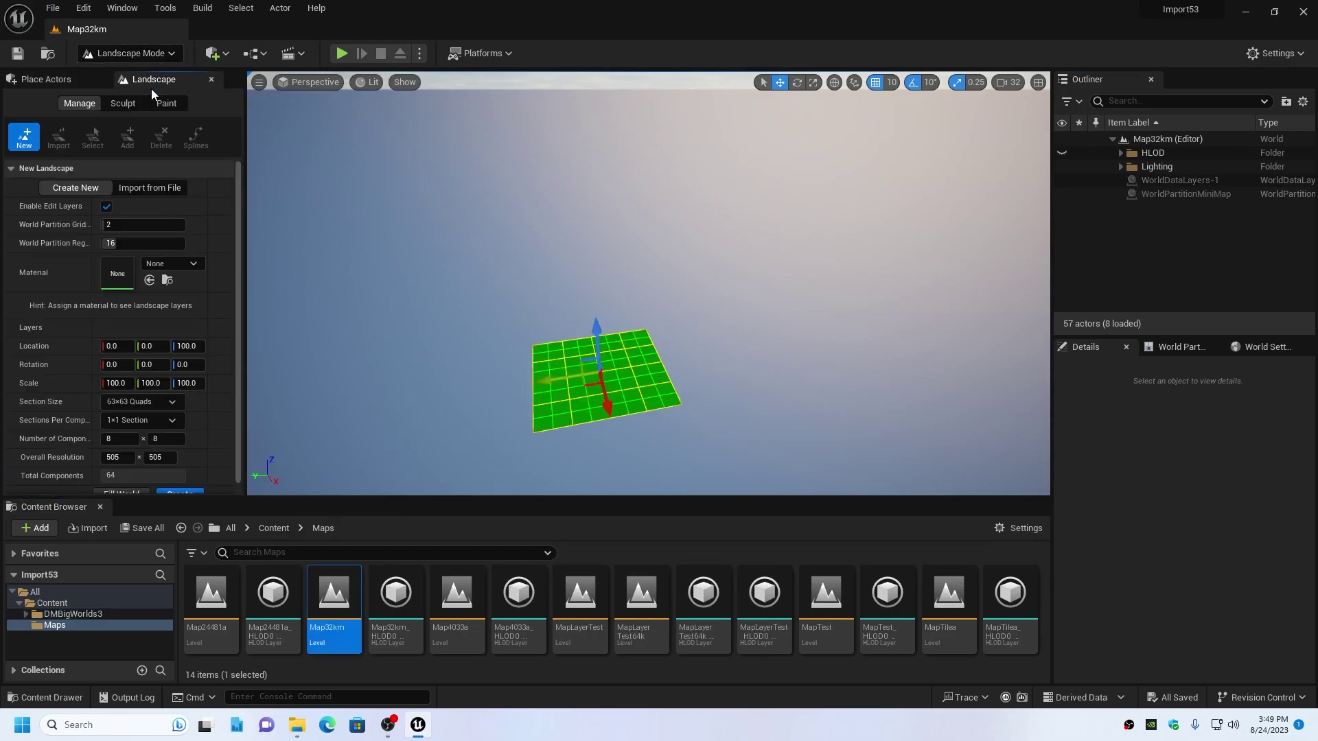
pyautogui.click(151, 188)
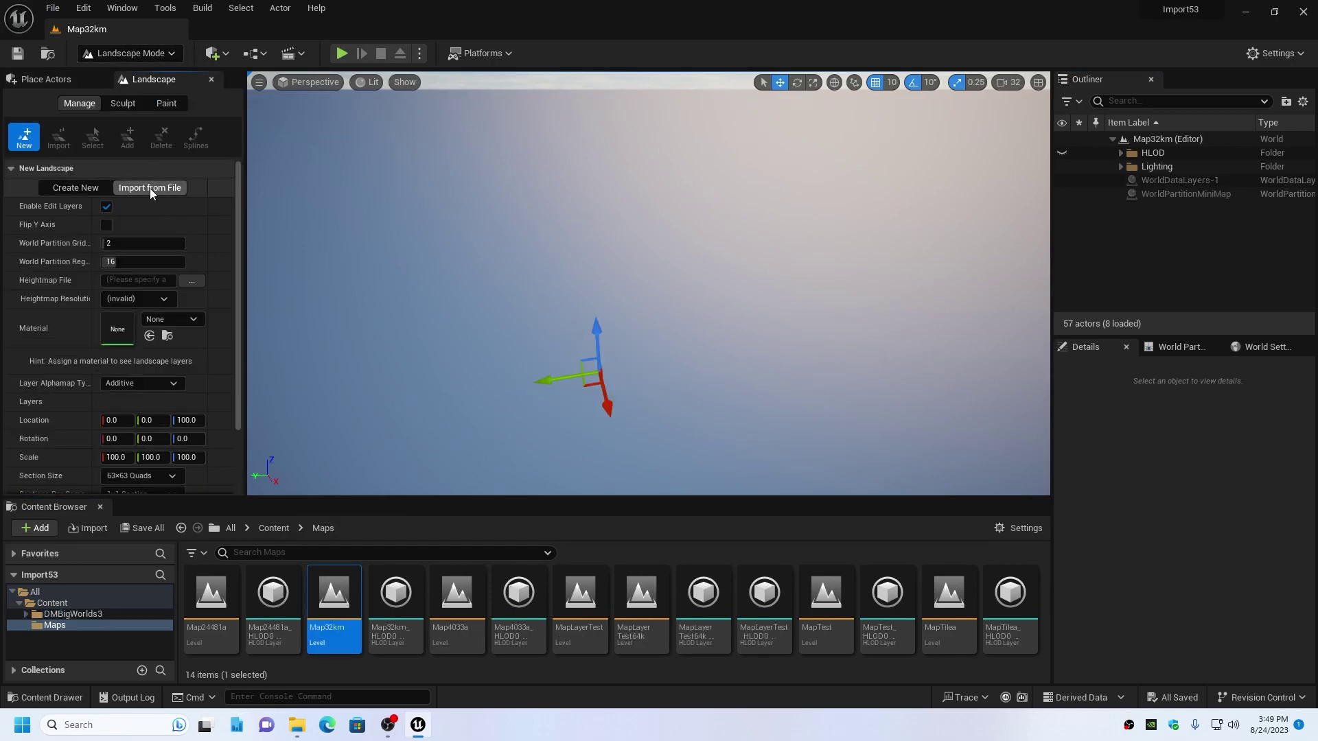
pyautogui.click(108, 207)
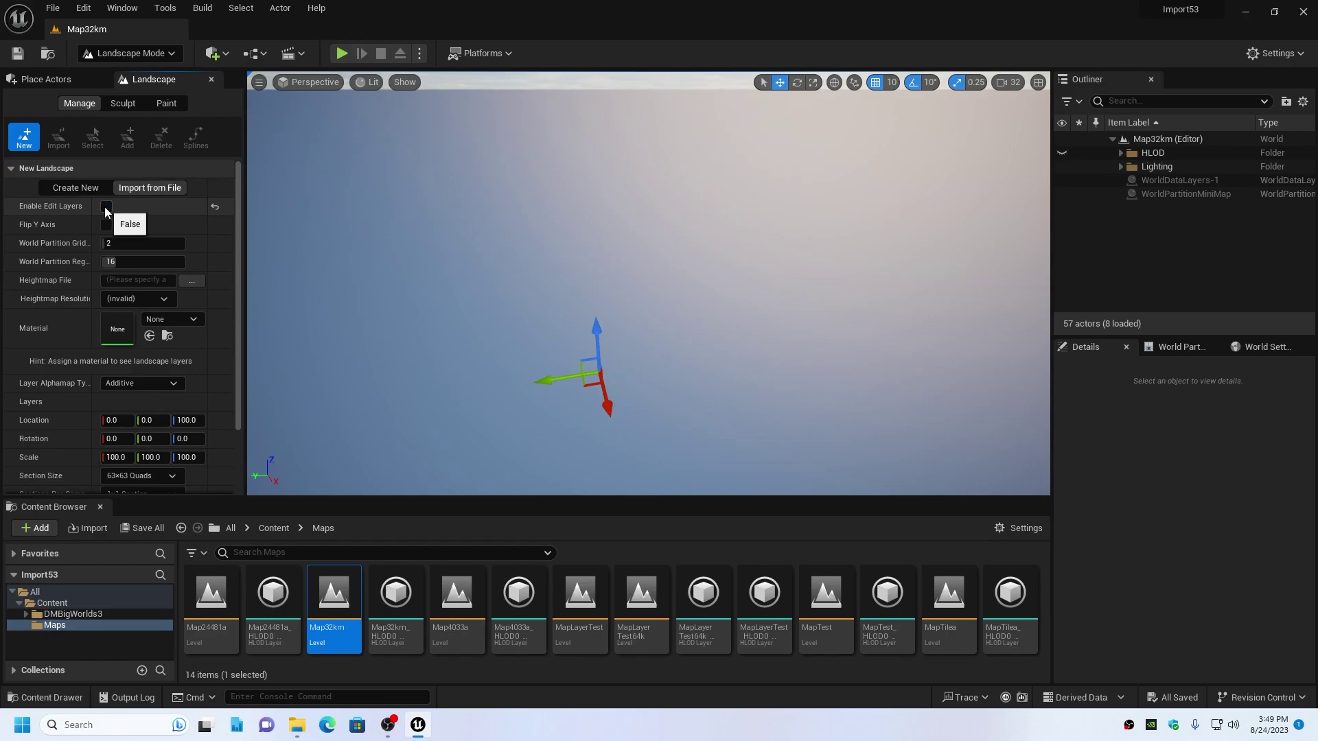
# Load the exported MtShasta32k PNG from the Temp folder on drive D: as the landscape's heightmap file.
pyautogui.click(191, 281)
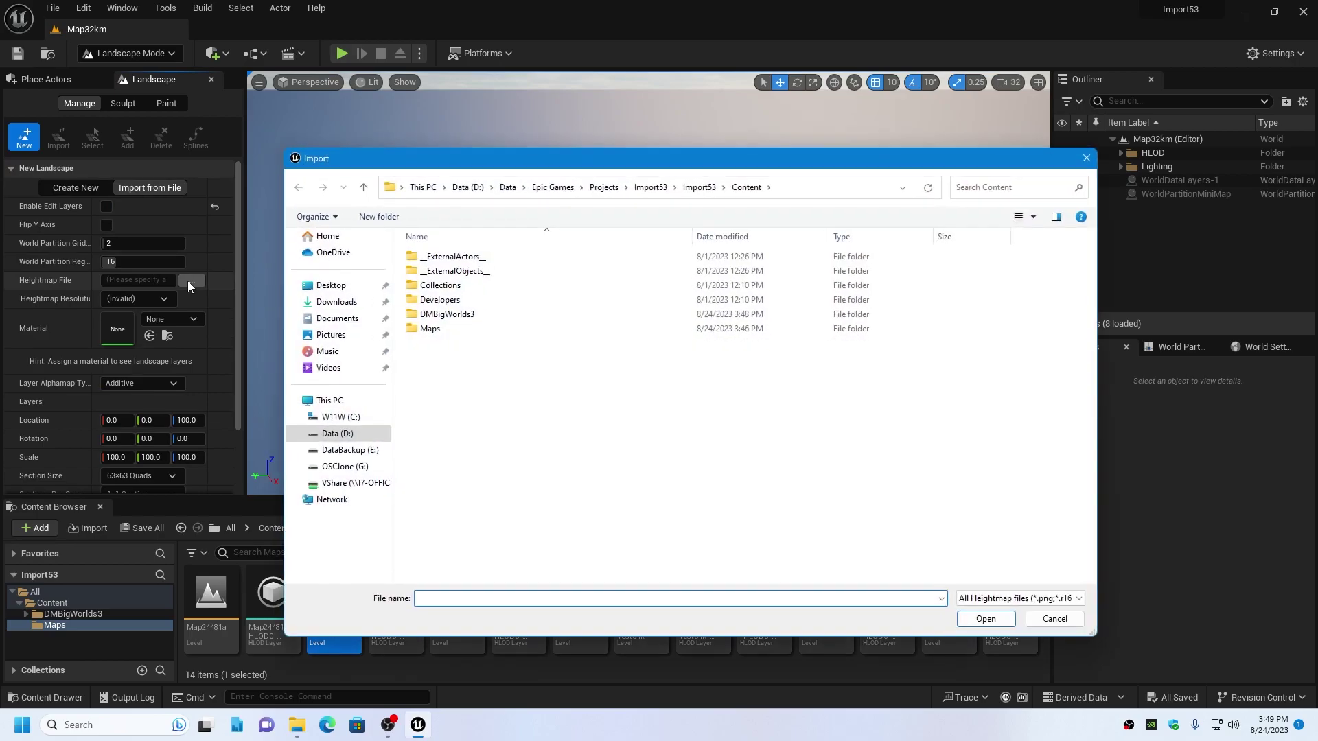
pyautogui.click(508, 187)
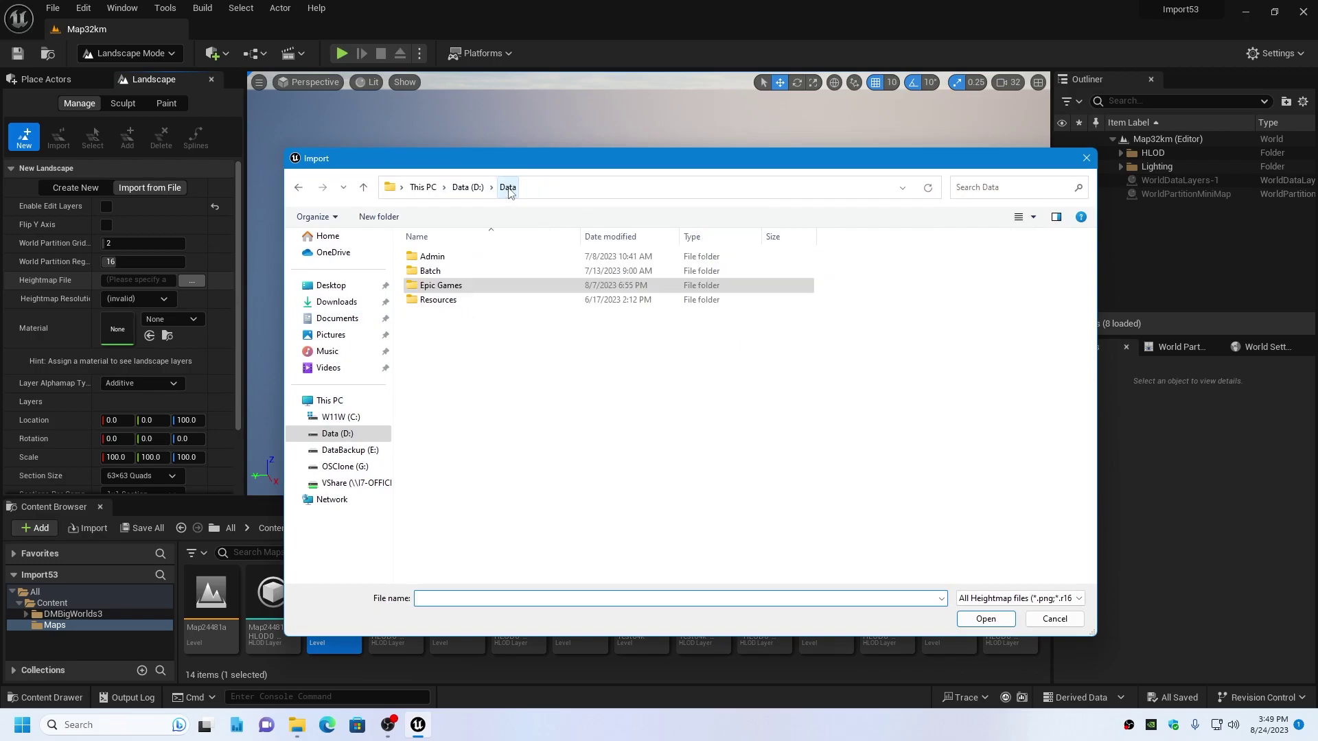
pyautogui.click(465, 187)
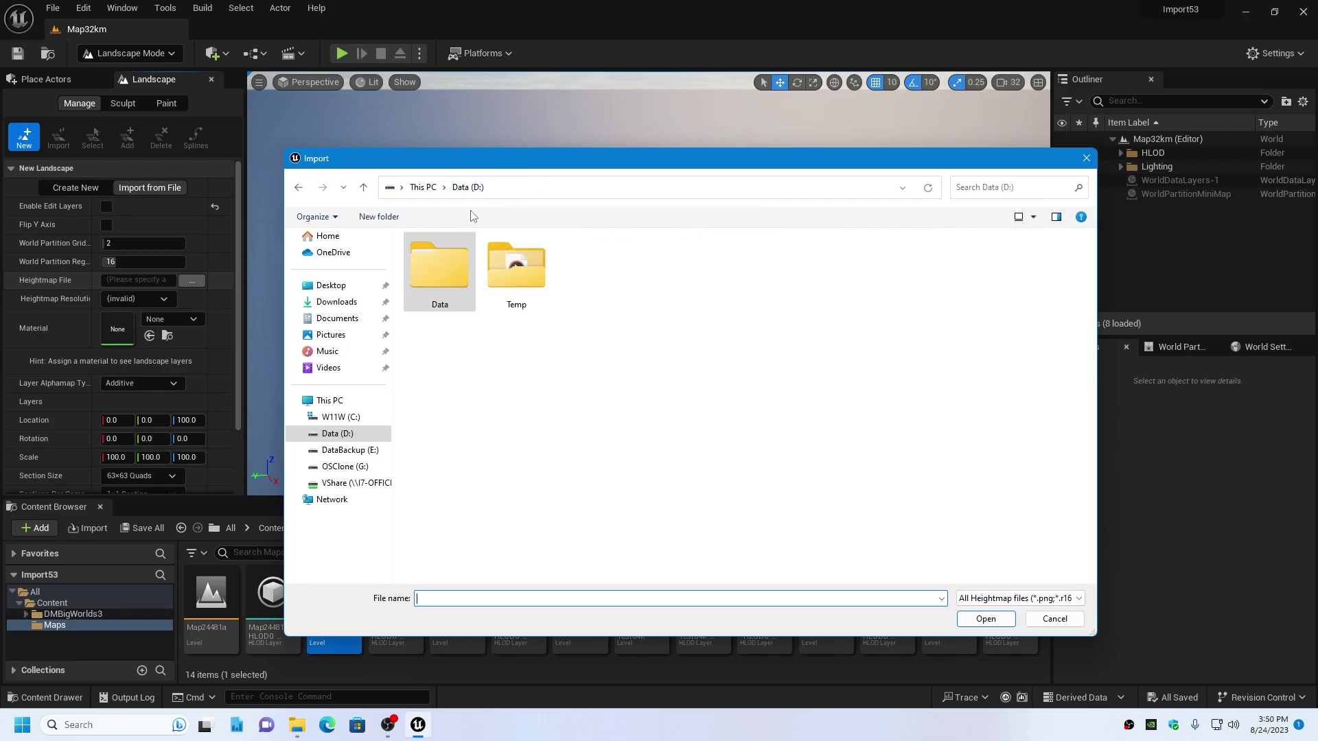
pyautogui.doubleClick(518, 265)
pyautogui.doubleClick(899, 277)
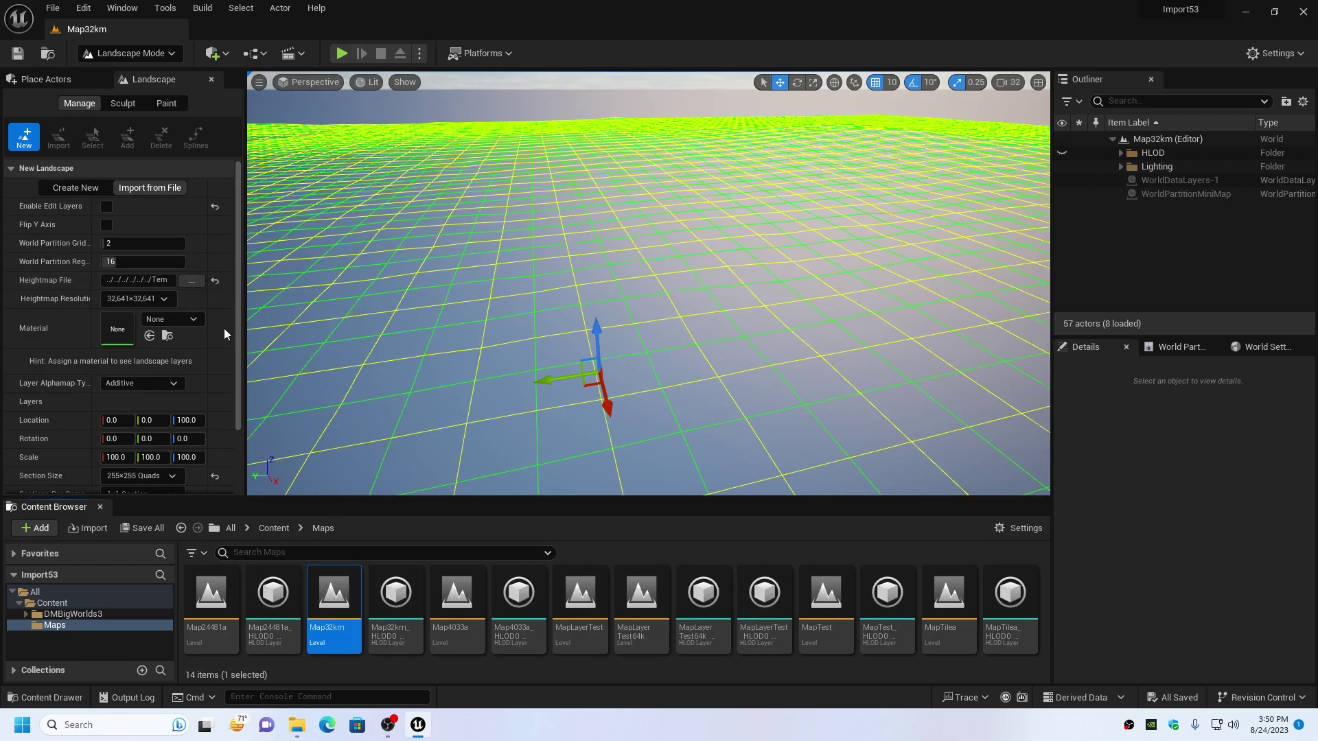
# Assign the MI_AutoMaterial material instance to the new landscape.
pyautogui.click(192, 319)
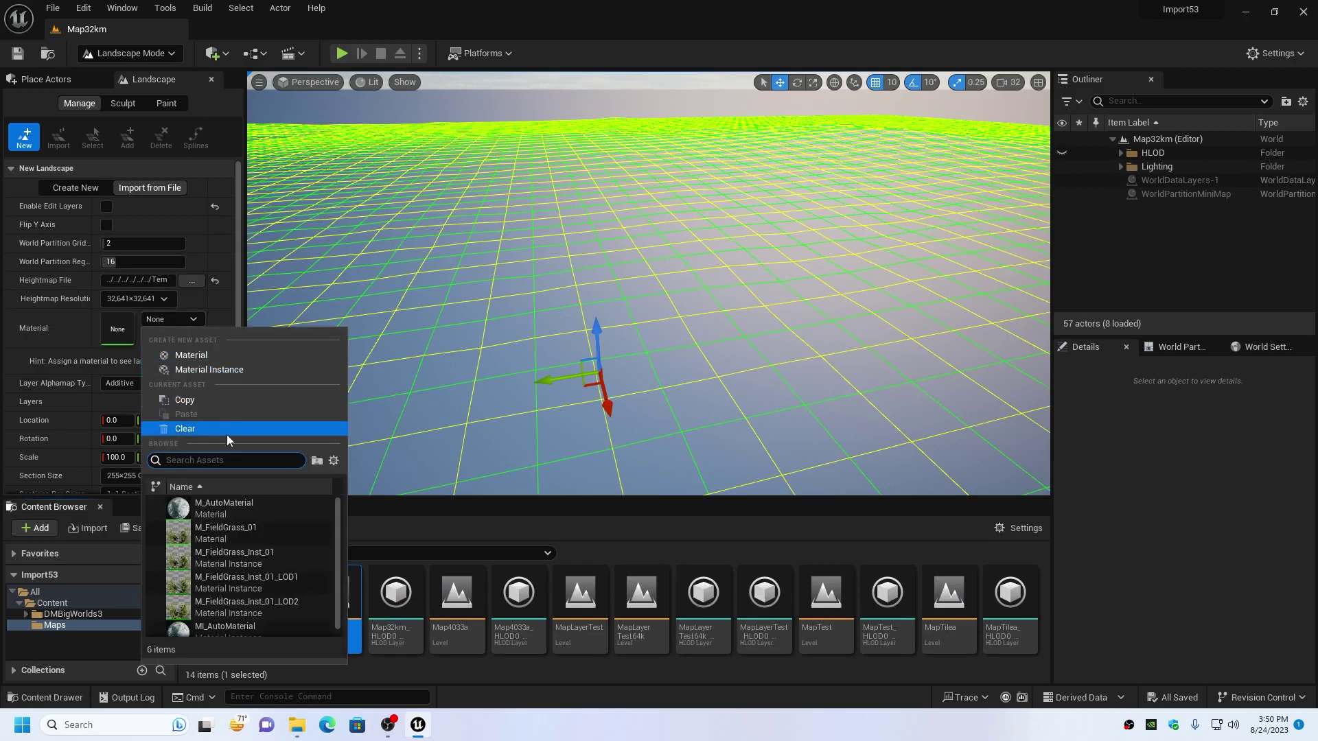
pyautogui.scroll(-1, 336, 512)
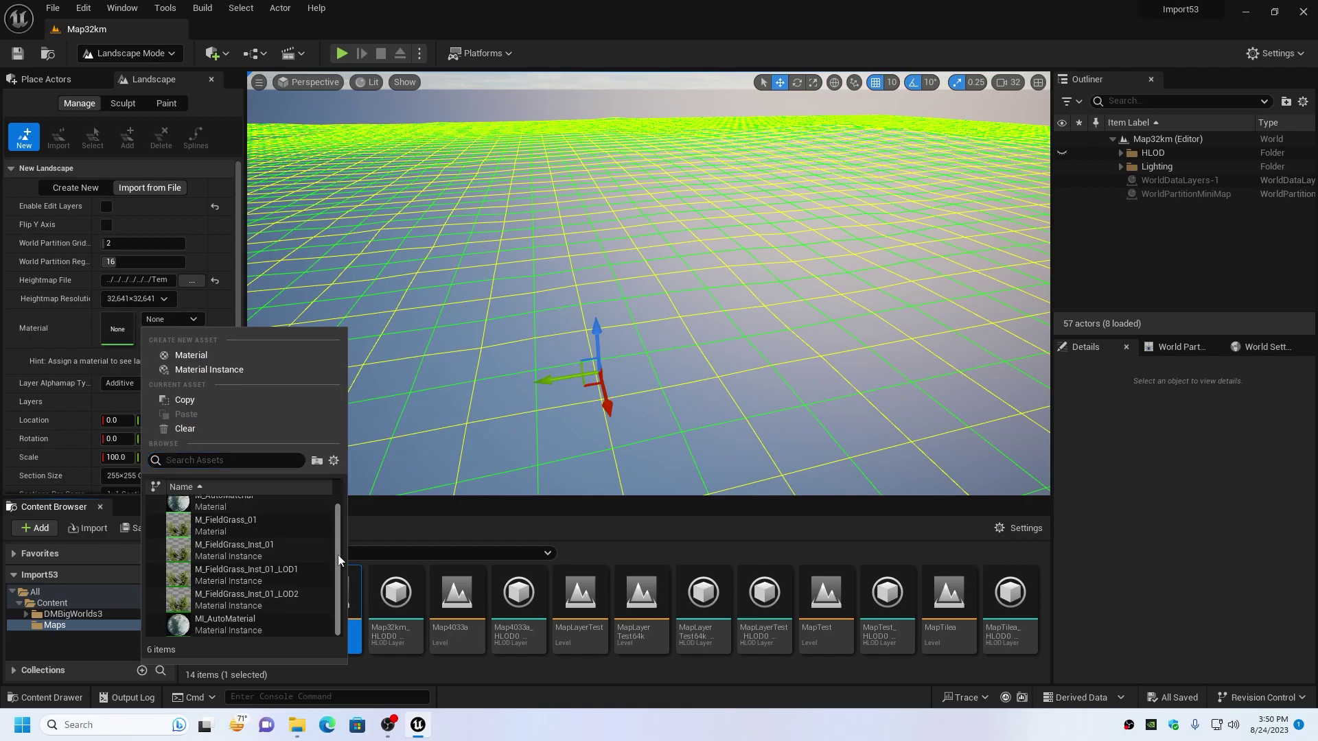
pyautogui.click(230, 623)
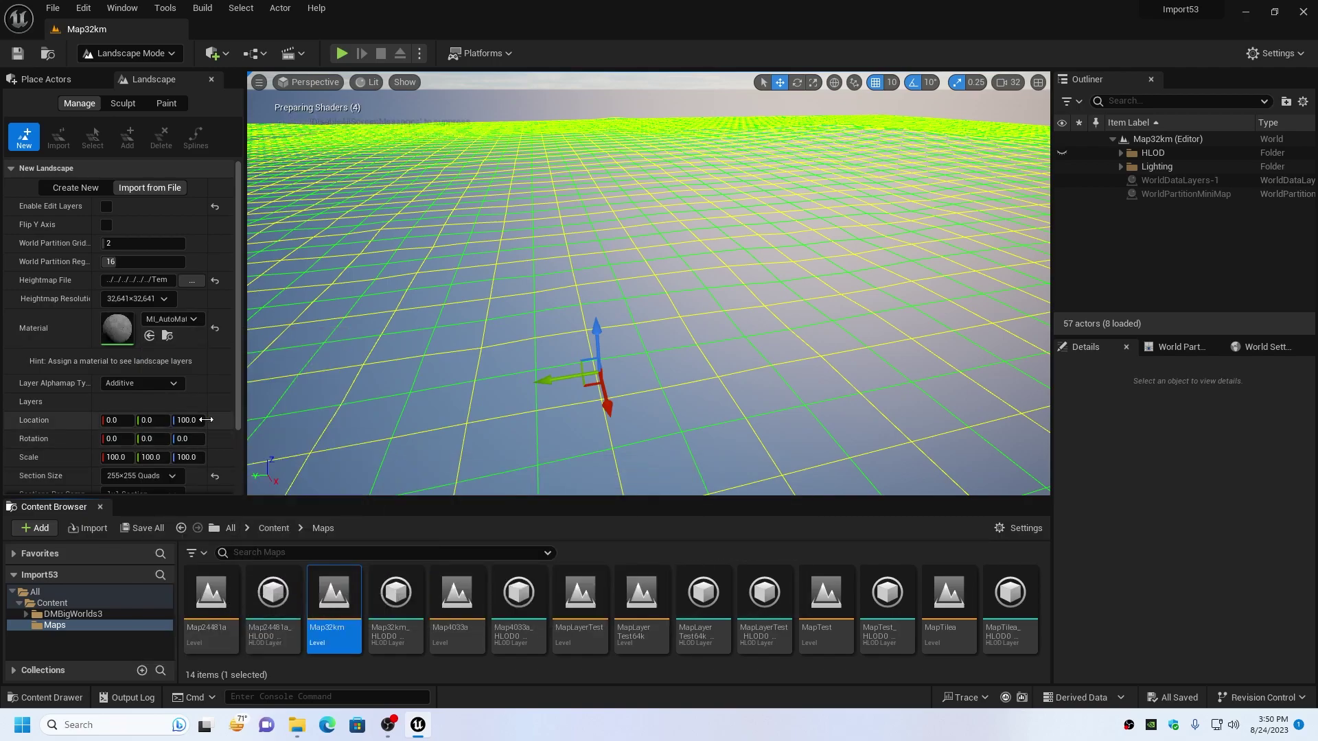
# Set the landscape's Z scale to 732 and import the heightmap.
pyautogui.click(190, 458)
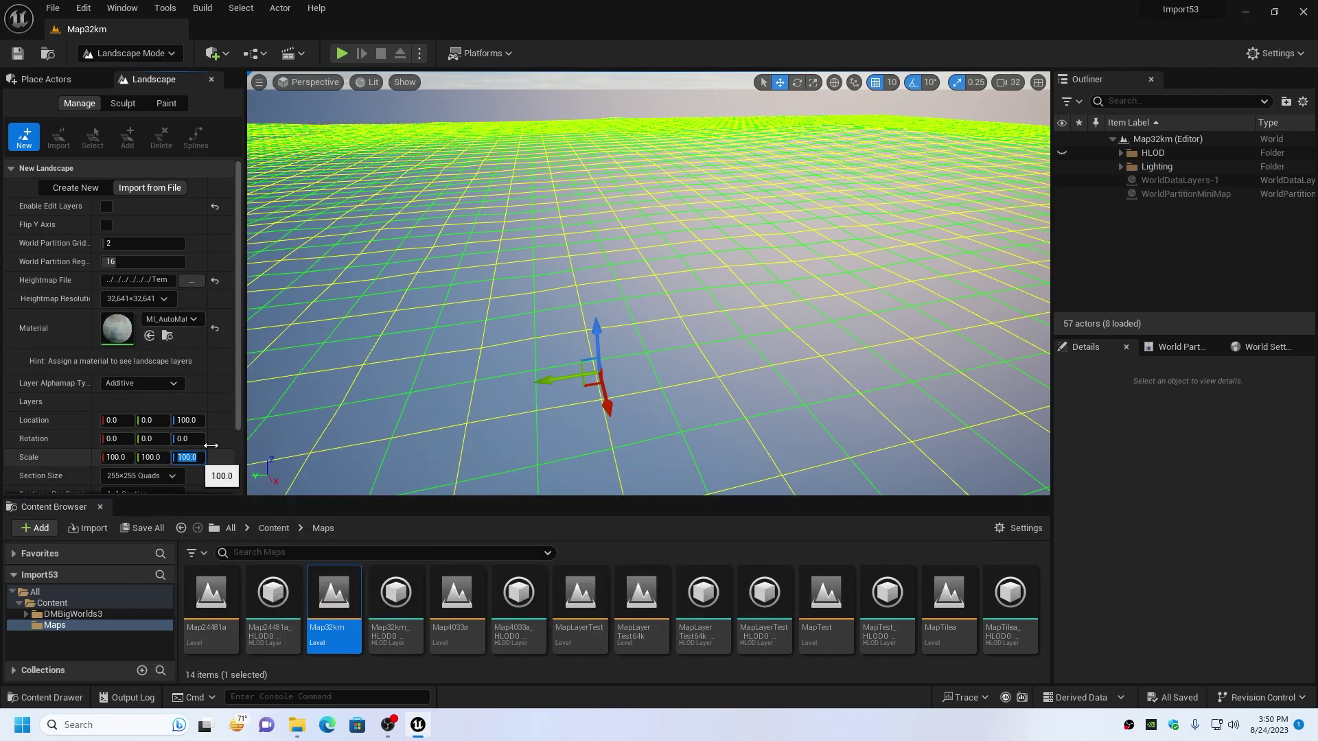
pyautogui.write('732')
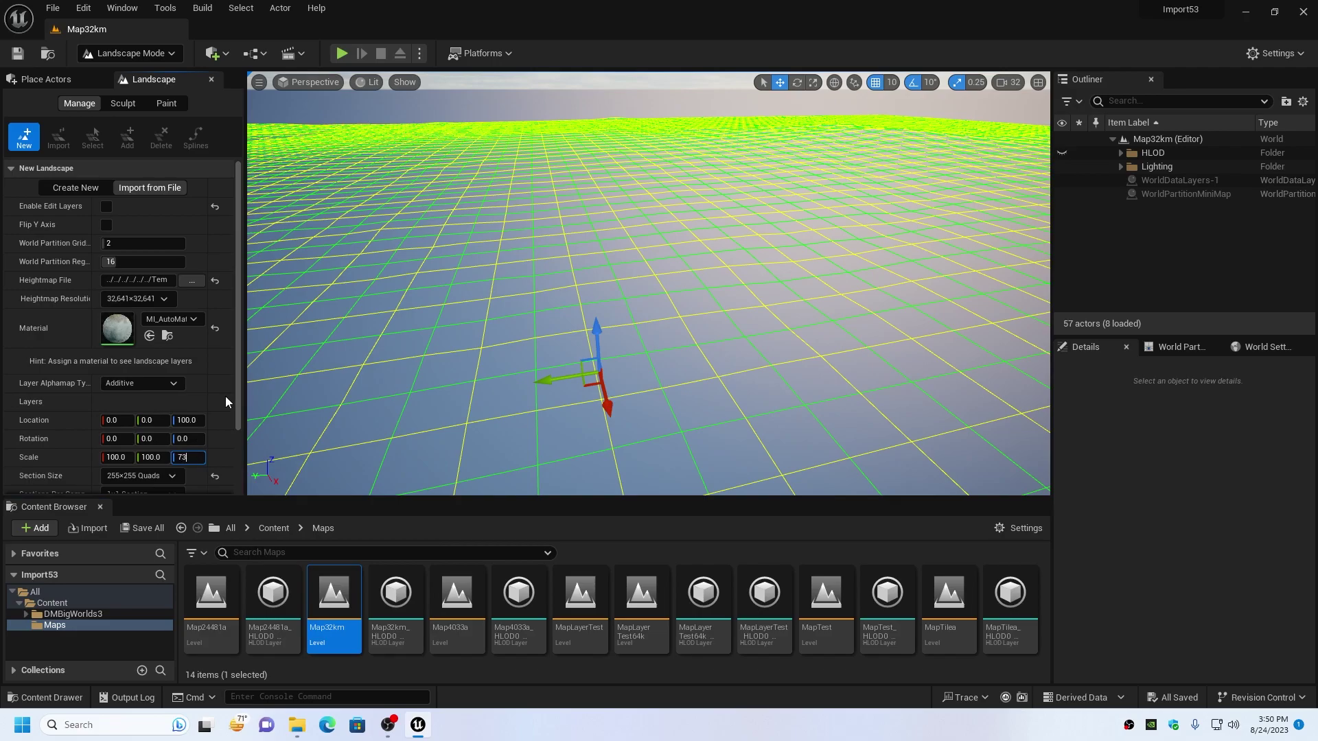
pyautogui.press('Tab')
pyautogui.moveTo(238, 350); pyautogui.dragTo(238, 434)
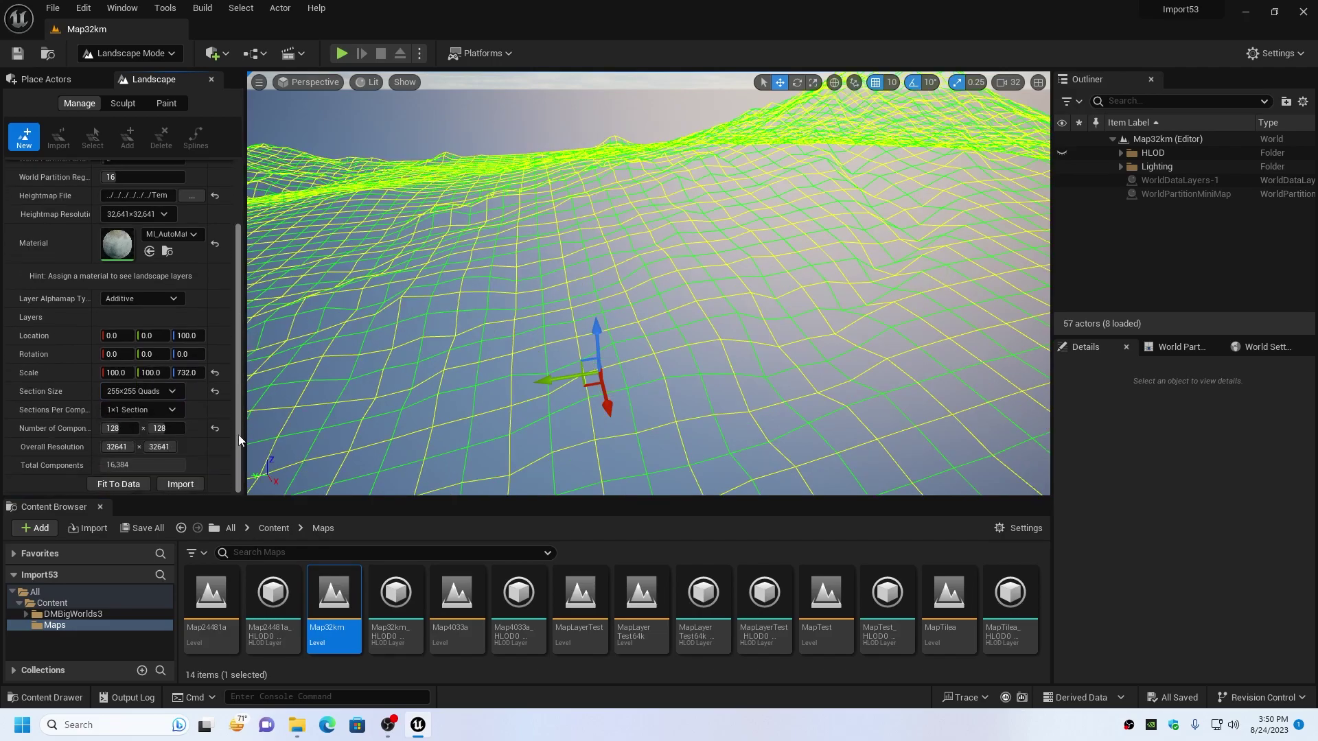
pyautogui.click(179, 485)
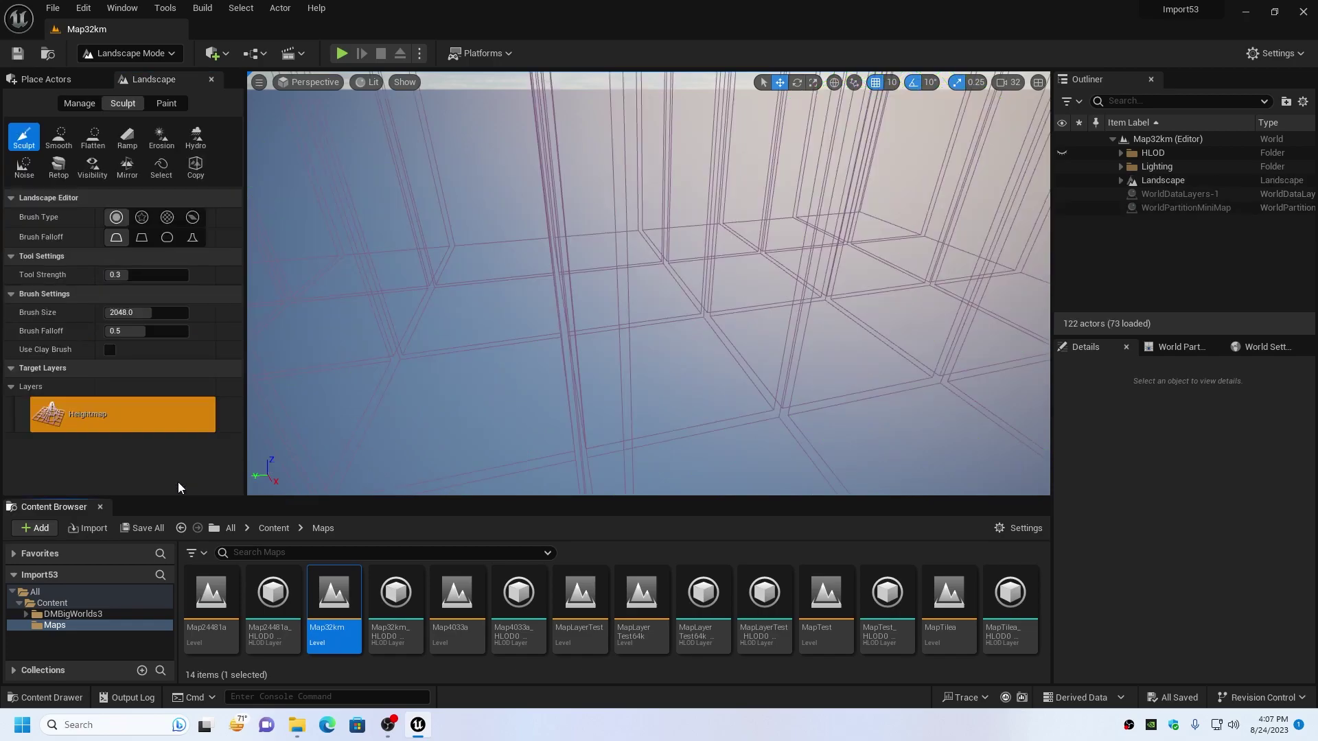
# Return to Selection mode and look over the imported mountain landscape.
pyautogui.click(141, 54)
pyautogui.press('Escape')
pyautogui.hotkey('shift', '1')
pyautogui.moveTo(456, 294); pyautogui.dragTo(463, 254, button='right')
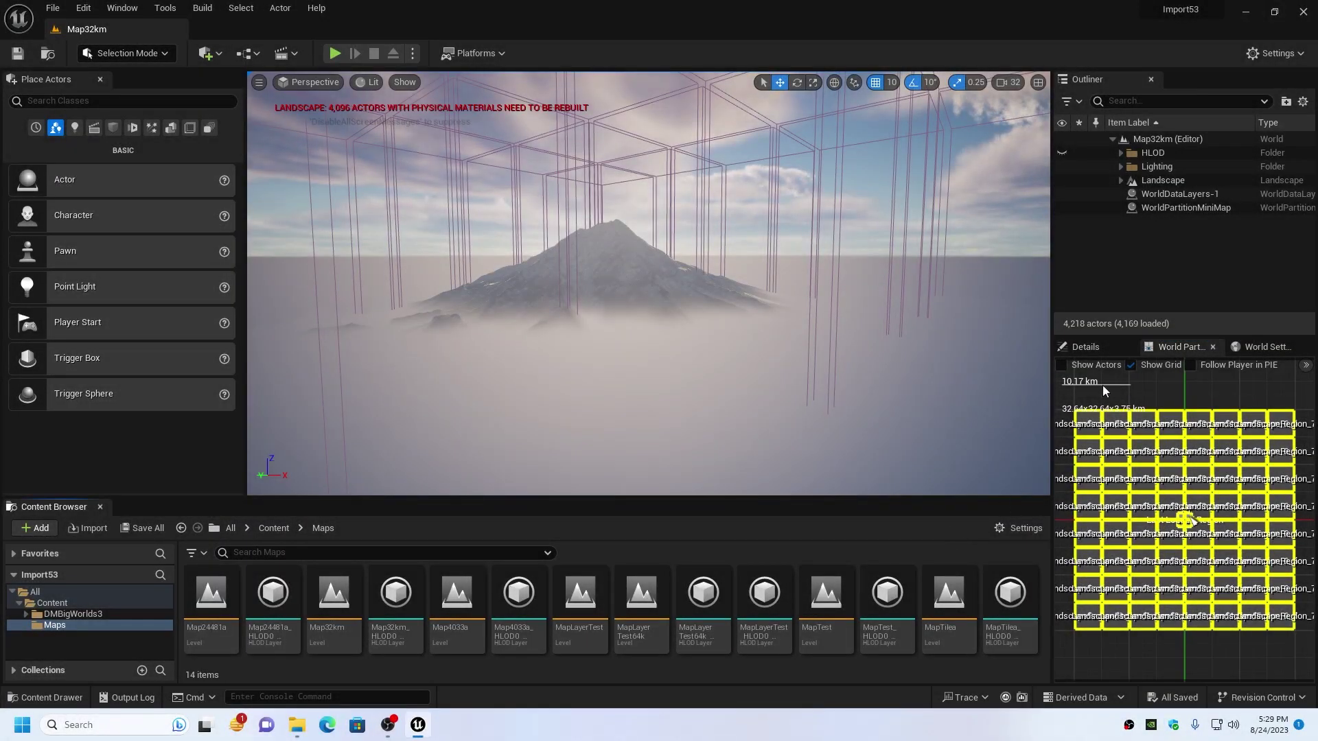
# Lower the ExponentialHeightFog actor from the Lighting folder along the Z axis to clear the fog over the terrain.
pyautogui.click(1121, 167)
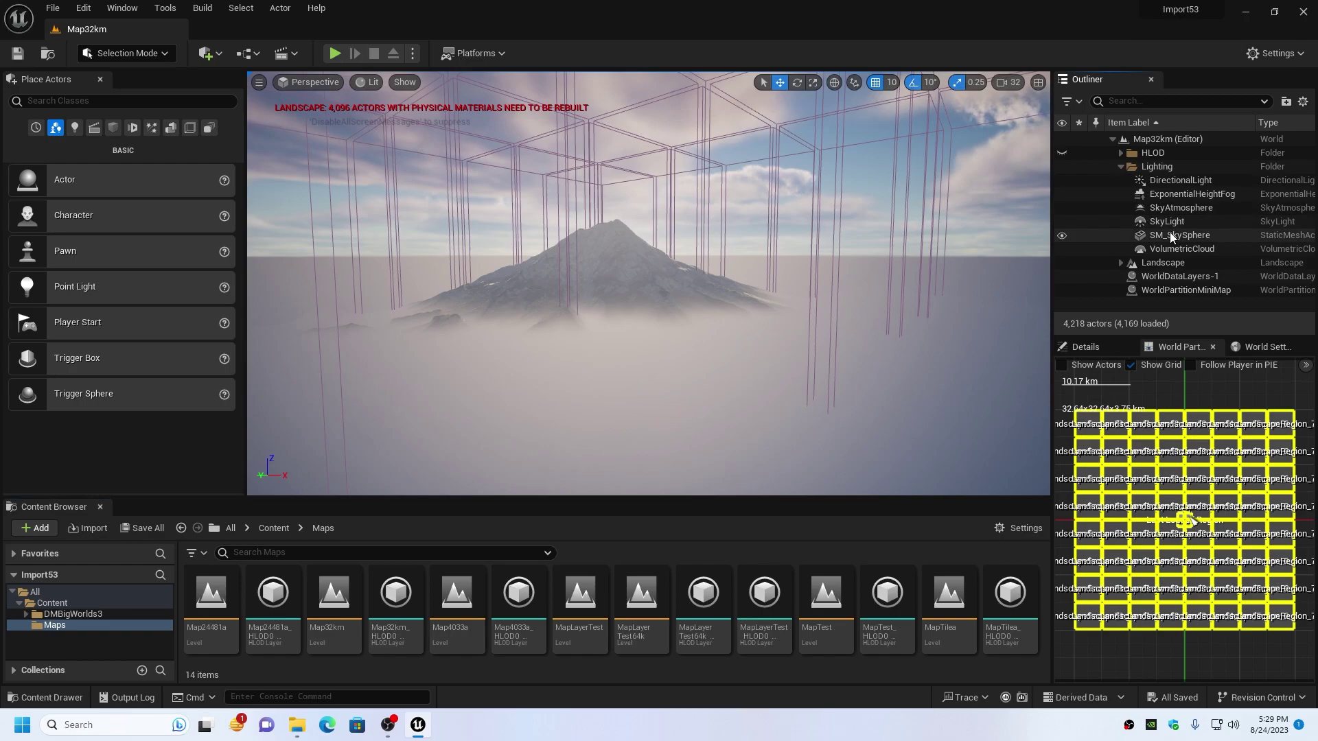
pyautogui.doubleClick(1191, 194)
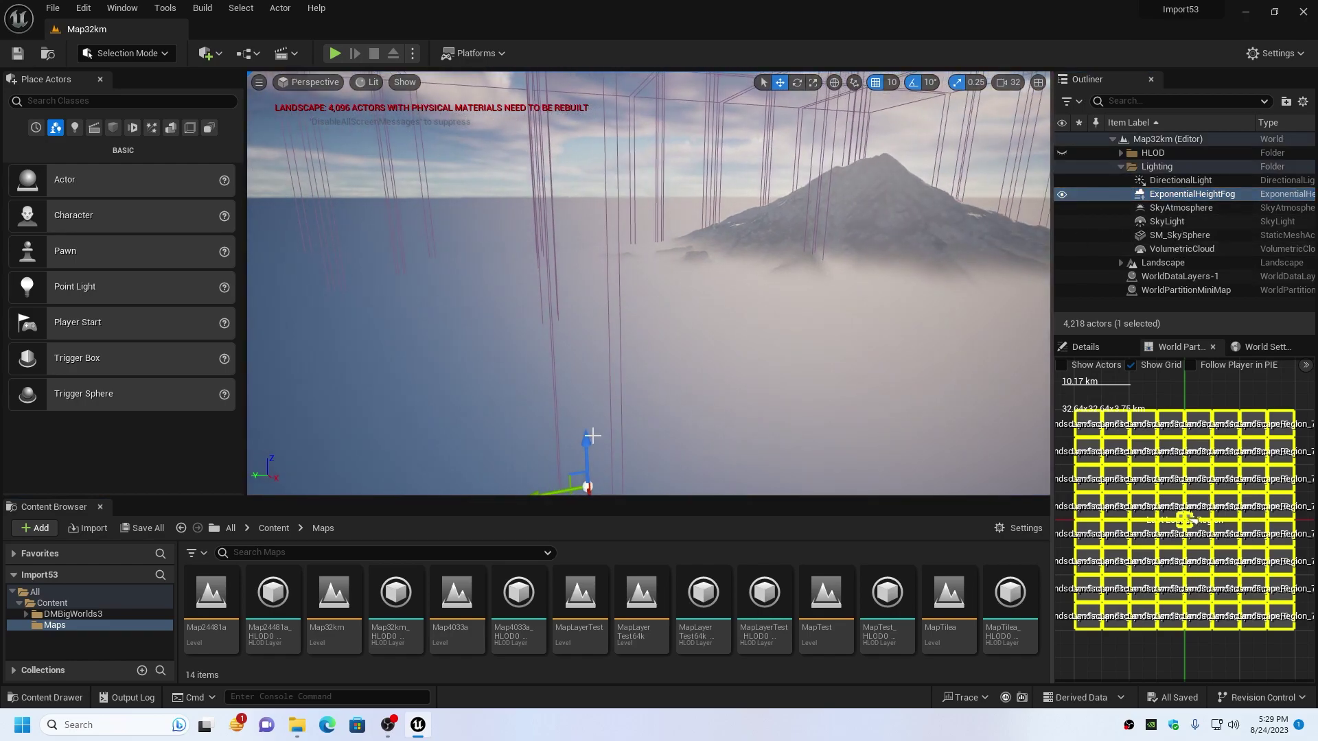
pyautogui.moveTo(586, 450); pyautogui.dragTo(588, 489)
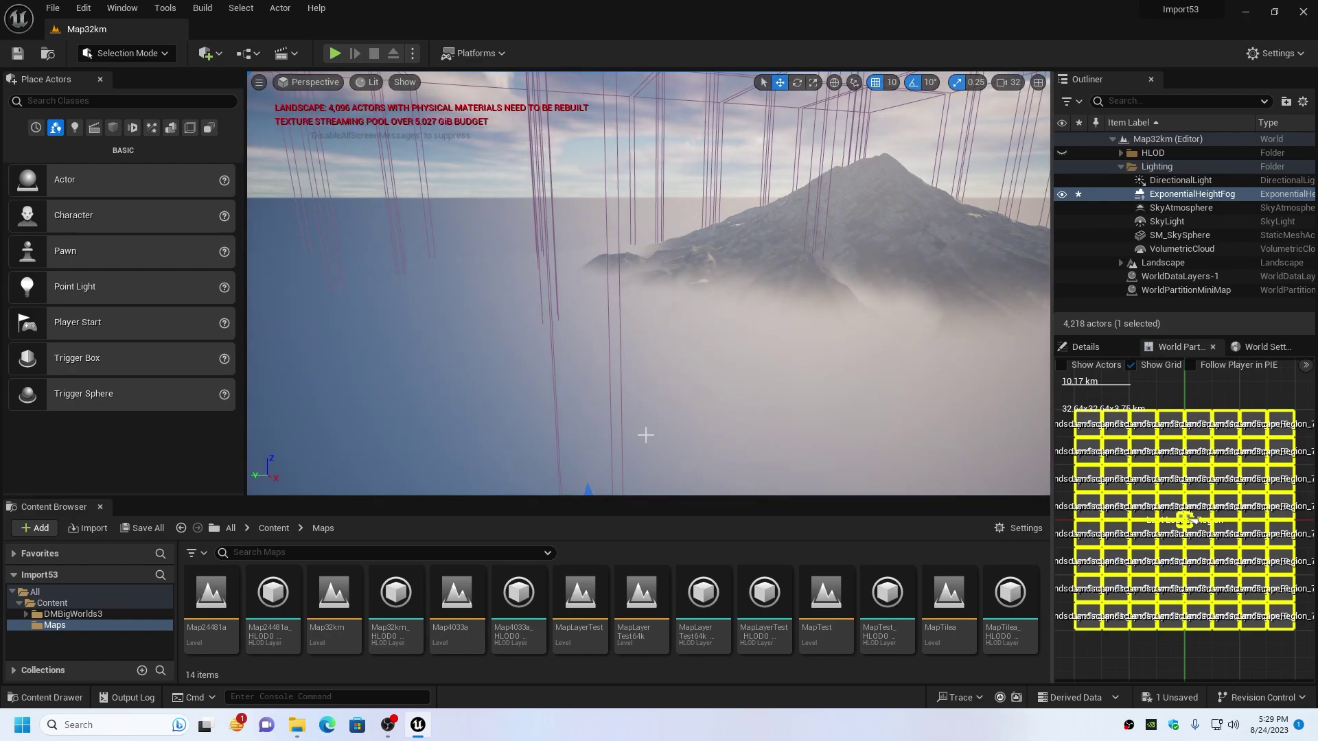
pyautogui.press('f')
pyautogui.moveTo(608, 349); pyautogui.dragTo(613, 481)
pyautogui.moveTo(613, 481); pyautogui.dragTo(722, 388, button='right')
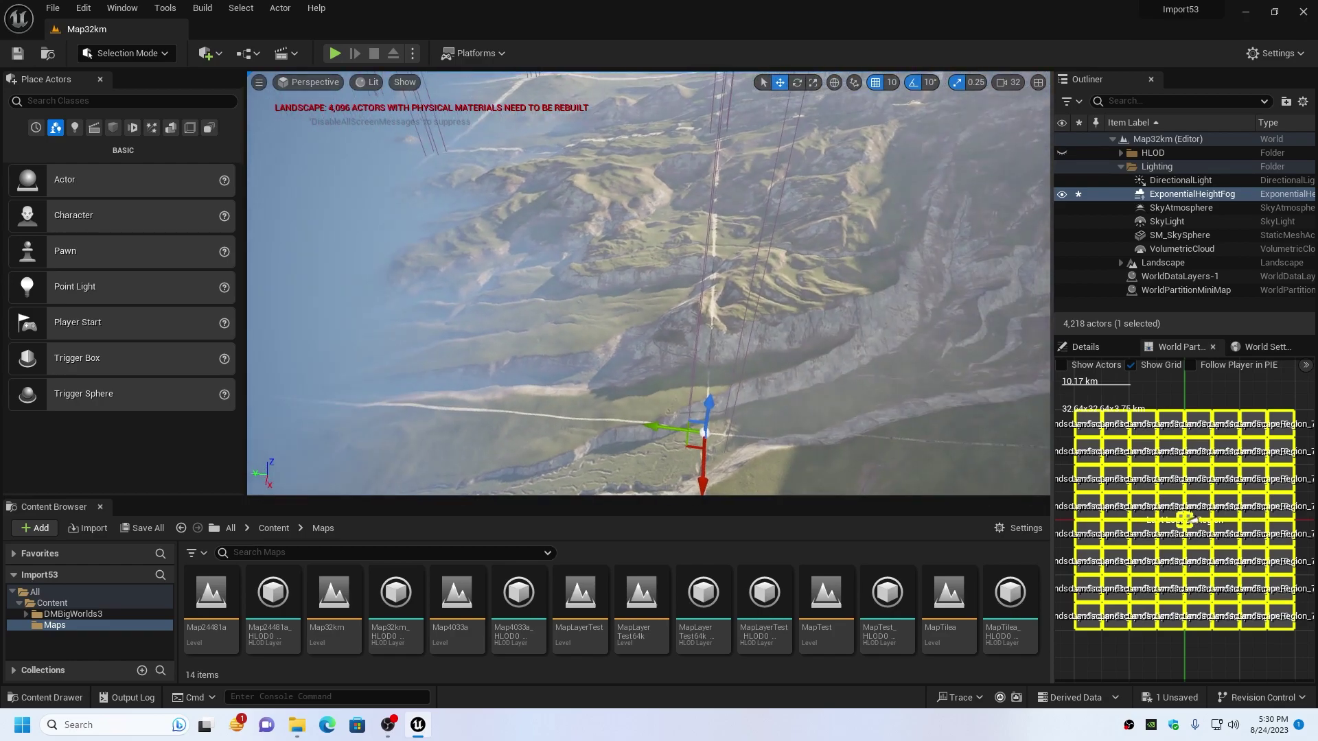
pyautogui.moveTo(709, 403); pyautogui.dragTo(709, 447)
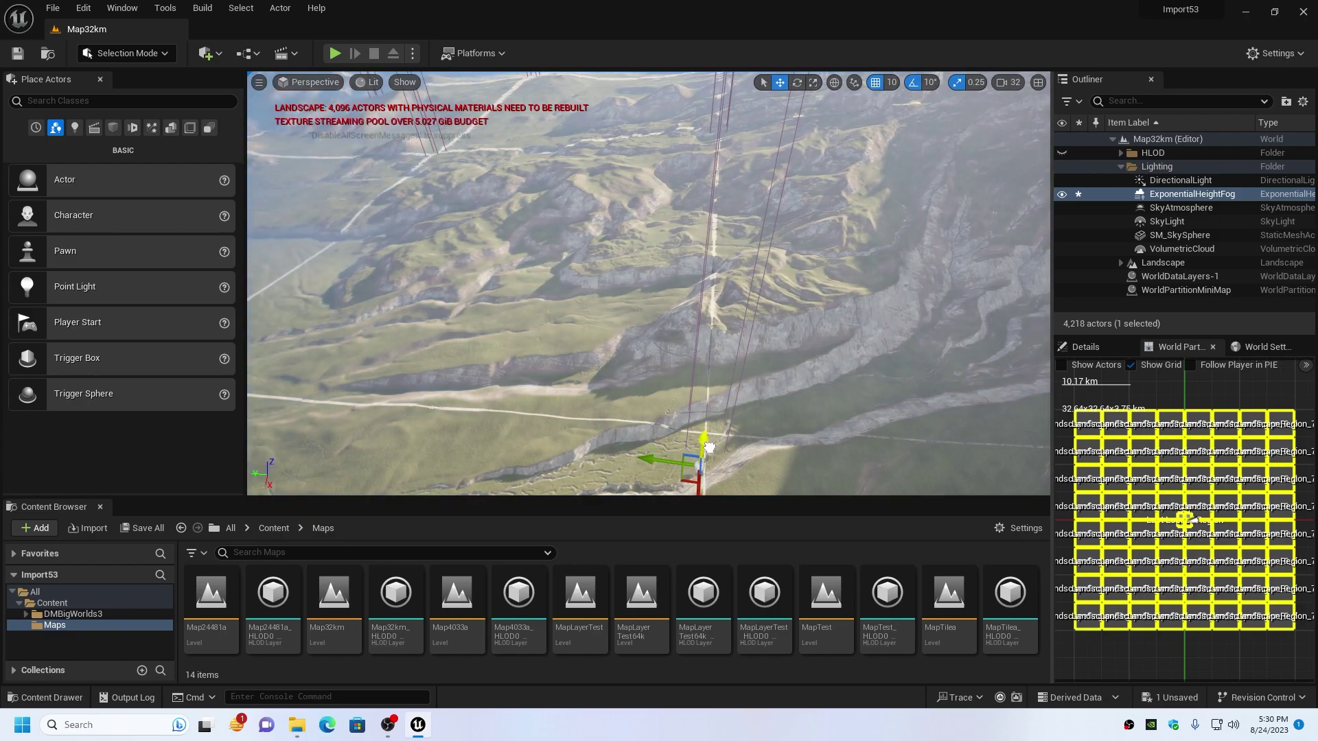
pyautogui.moveTo(798, 361); pyautogui.dragTo(798, 340, button='right')
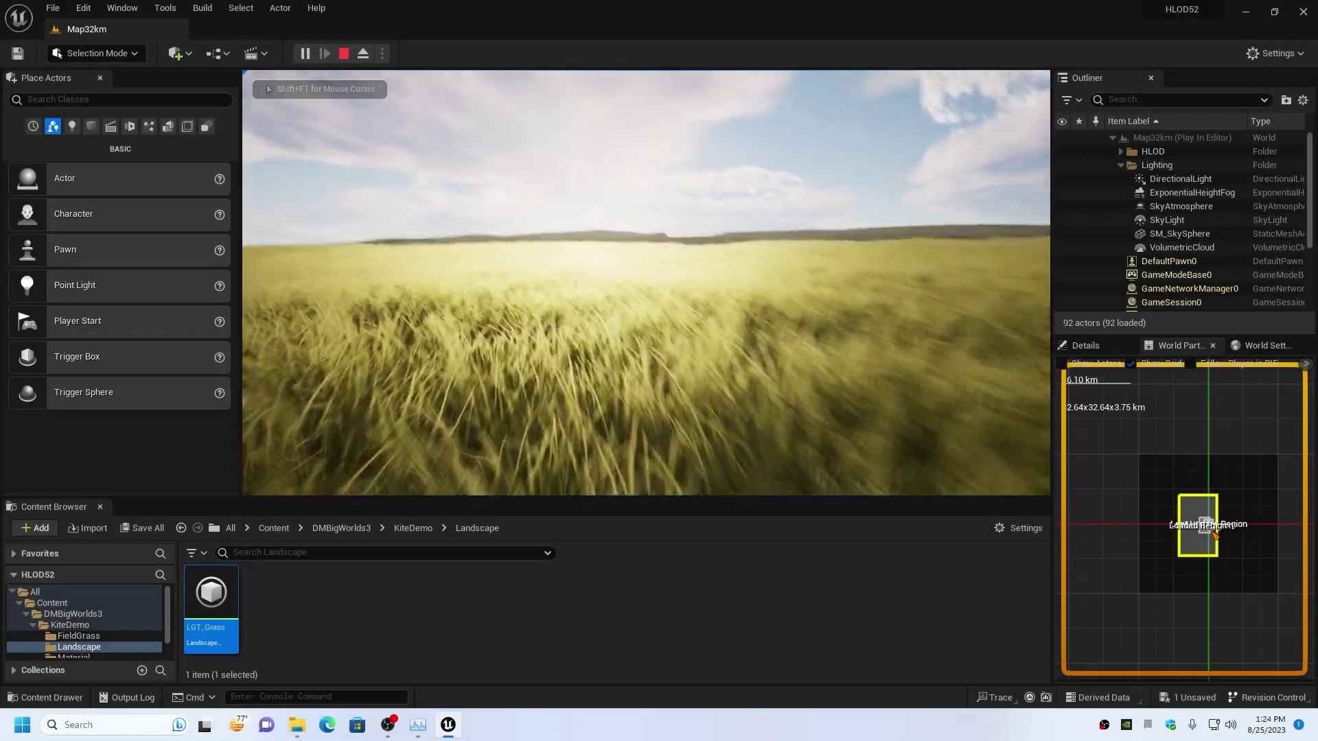